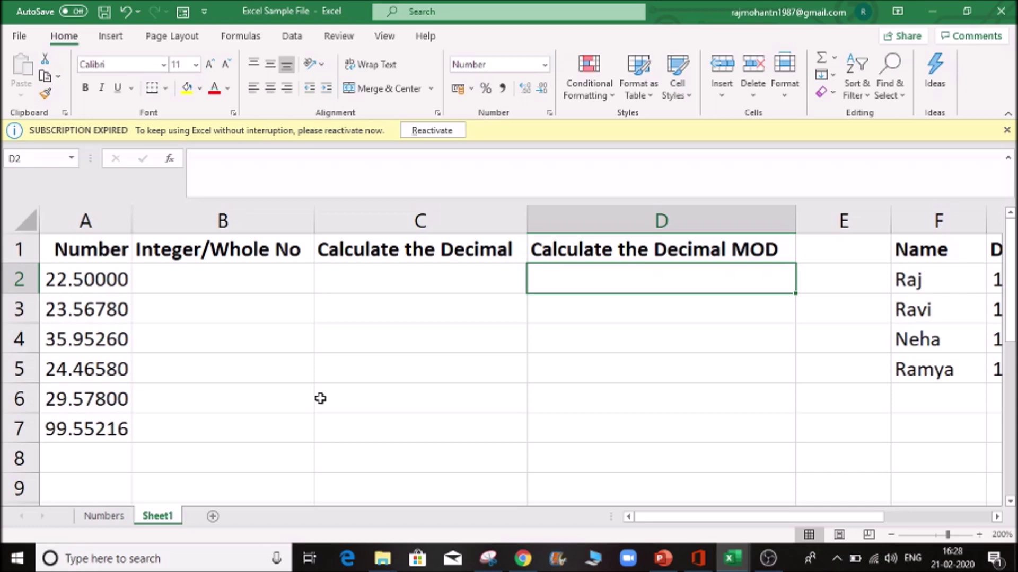
- Look over the number table's columns and the neighbouring table with the Name, DOB and AGE columns
left_click(61, 285)
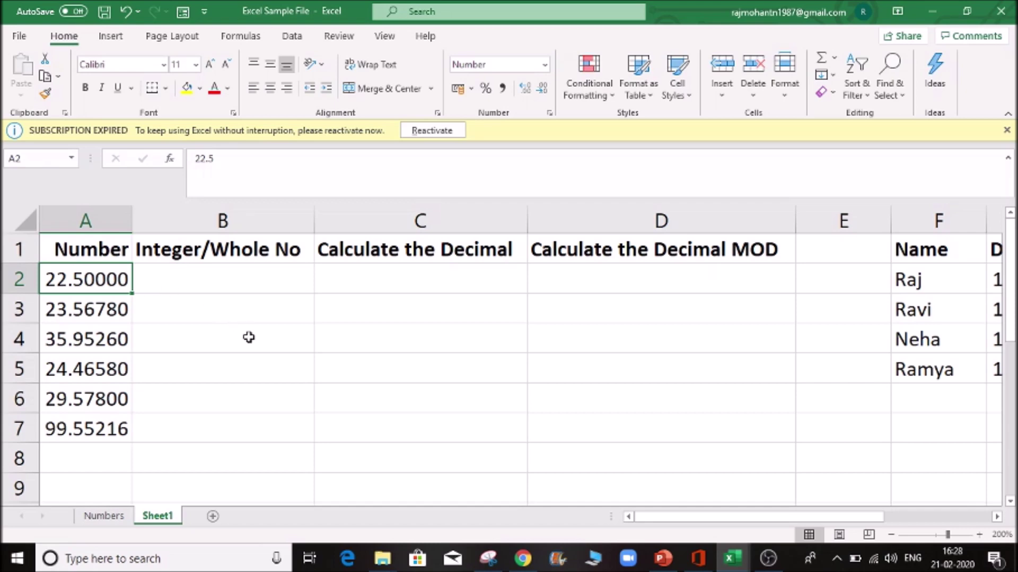
left_click(261, 288)
key("Up")
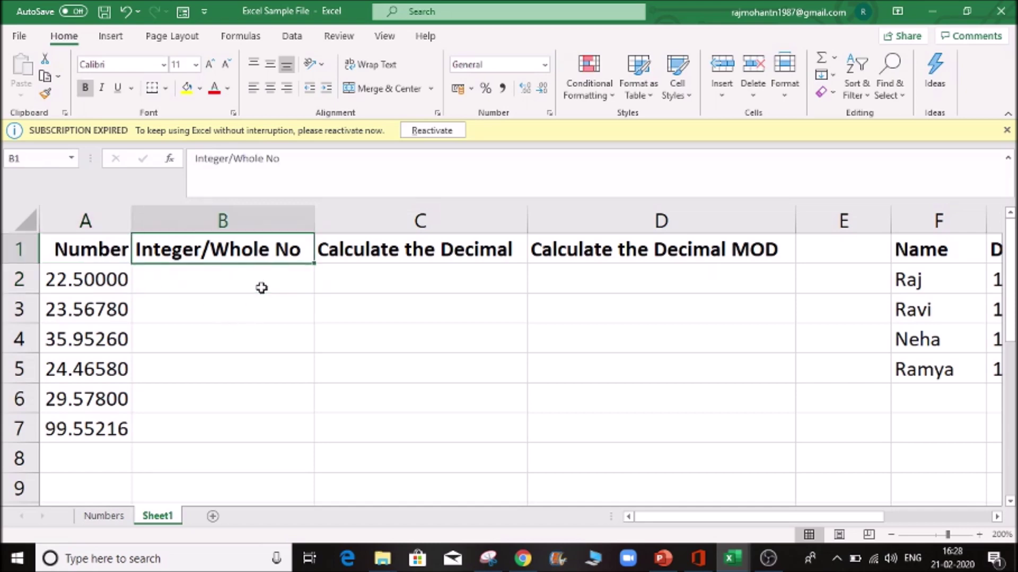
key("Left")
key("Down")
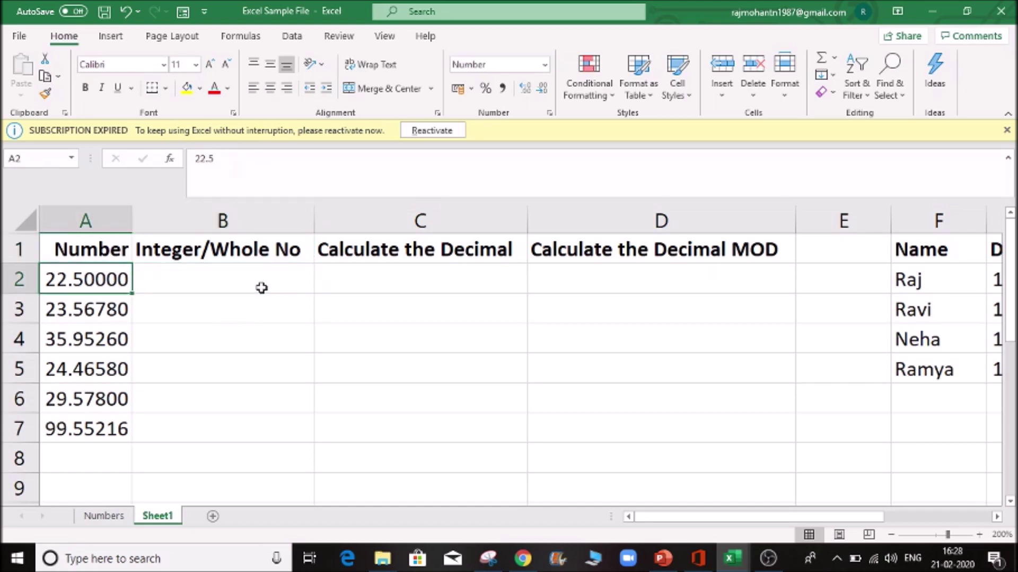
key("Down")
key("Up")
key("Right")
key("Right")
key("Right")
key("Right")
key("Right")
key("Right")
key("Right")
key("Right")
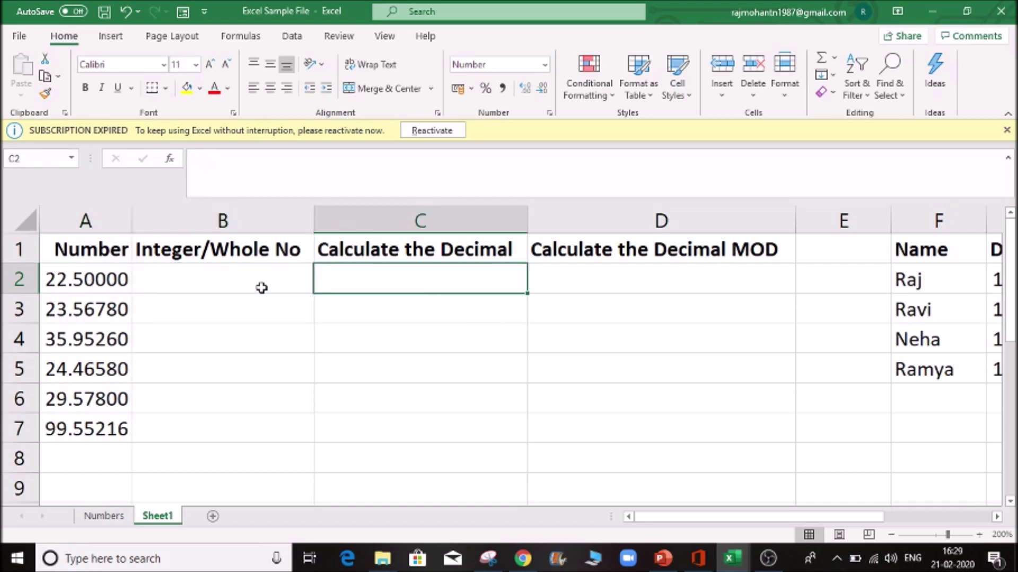
key("Left")
key("Left")
key("Left")
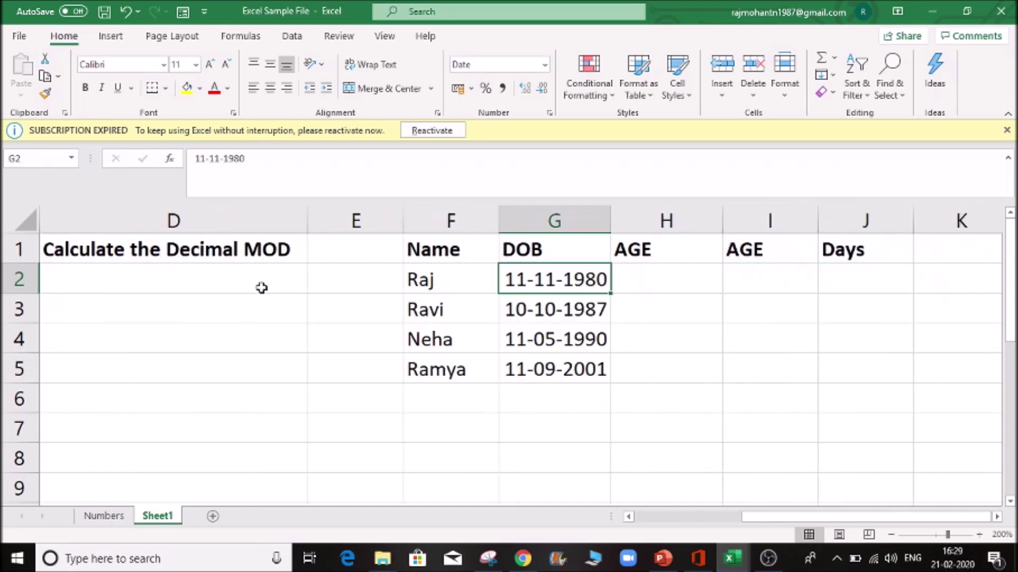
key("Right")
key("Right")
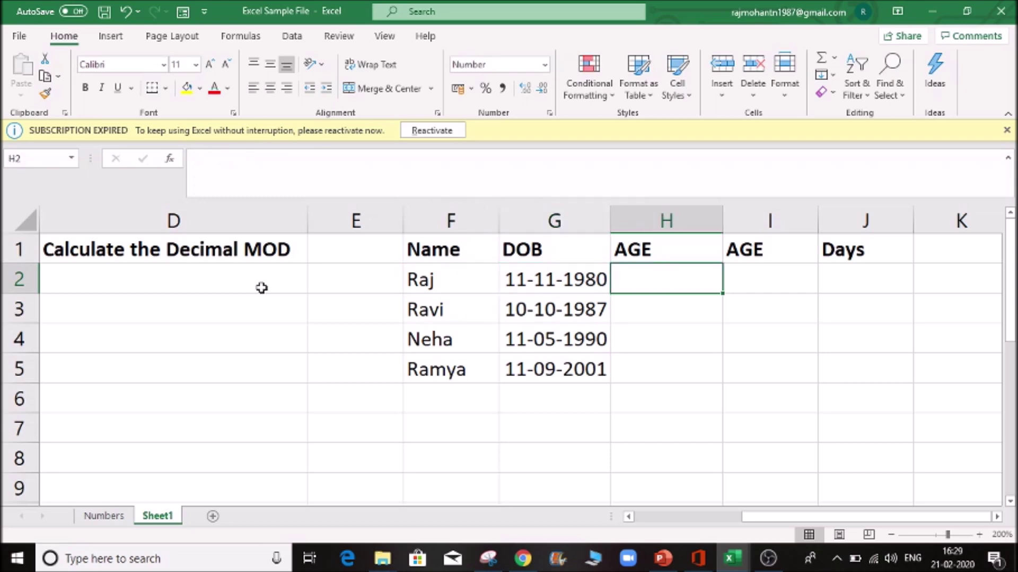
key("Left")
key("Home")
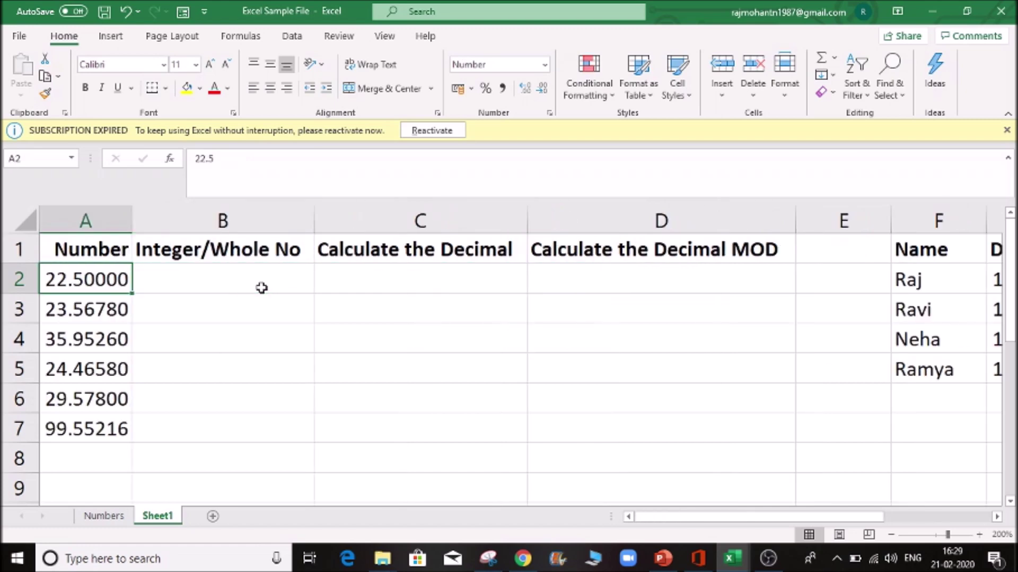
- Examine the empty decimal columns and the AGE and Days columns that are still without formulas
key("Right")
key("Right")
key("Right")
key("Right")
key("Right")
key("Right")
key("Right")
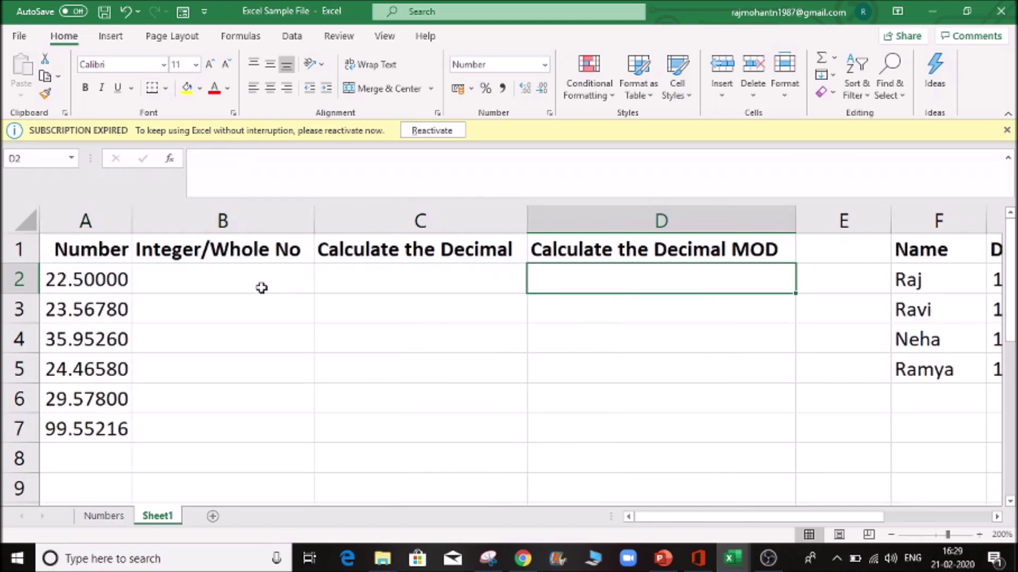
key("Left")
key("Left")
key("Right")
key("Right")
key("Right")
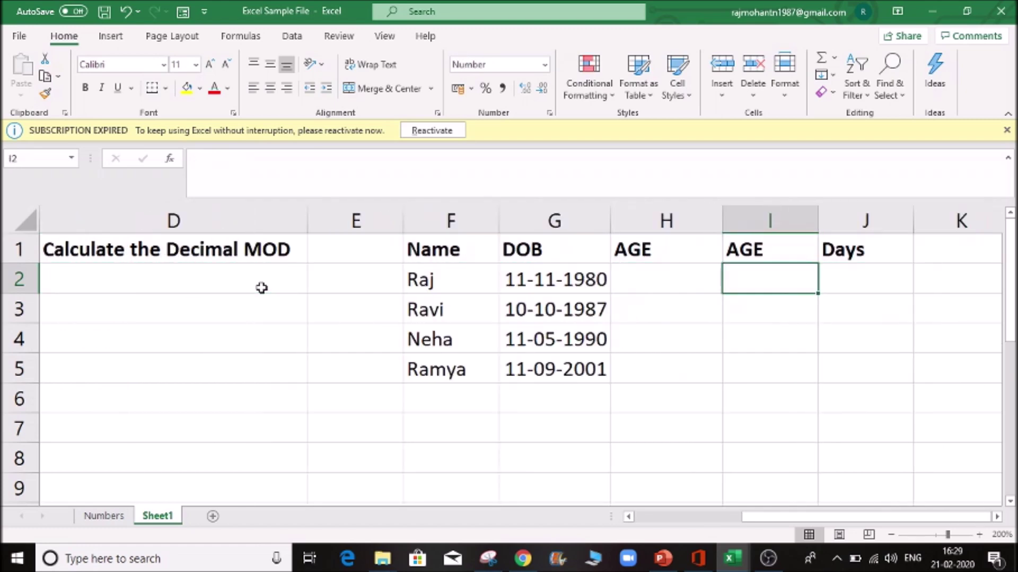
key("Left")
key("Up")
key("Down")
key("Right")
key("Right")
key("Up")
key("Down")
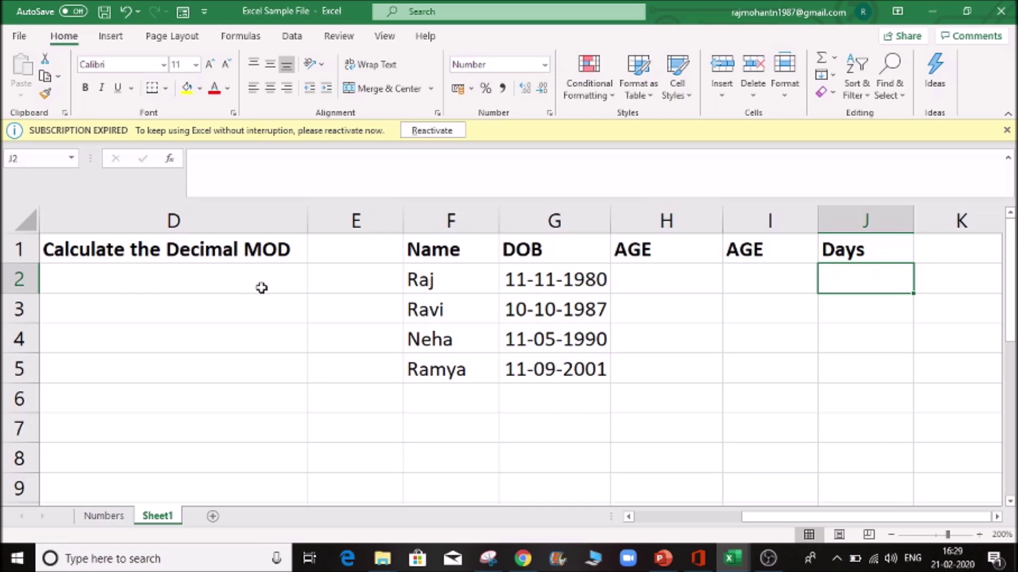
key("Left")
key("Left")
key("Left")
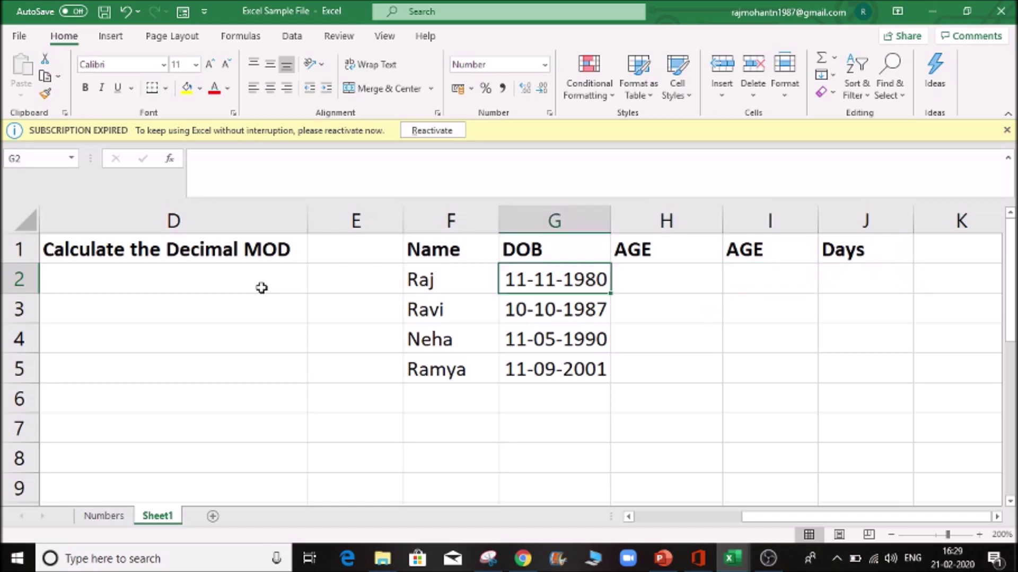
- Enter =INT(A2) in B2 to extract the whole number and fill the formula down to B7
key("Home")
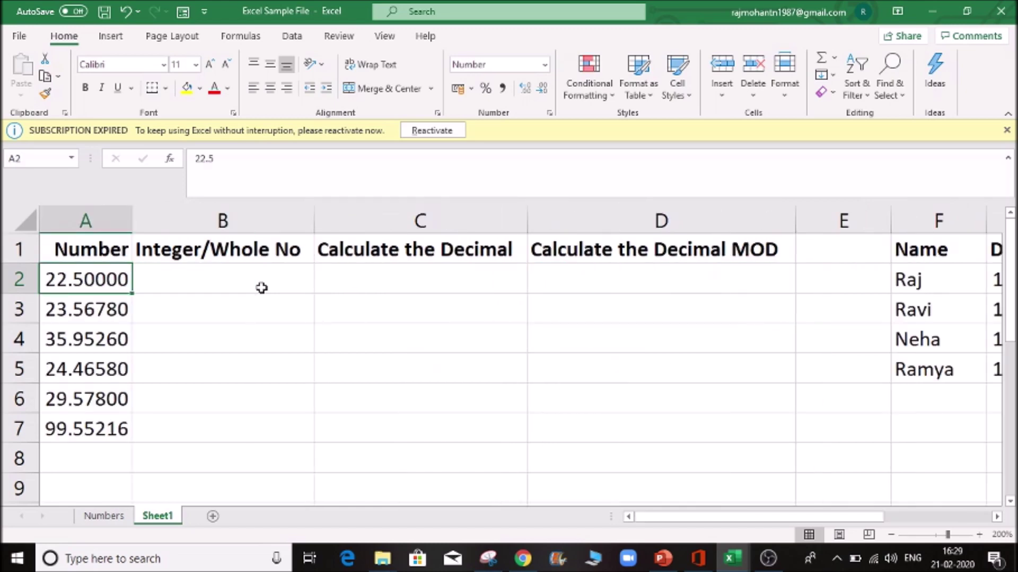
key("Right")
key("Up")
key("Down")
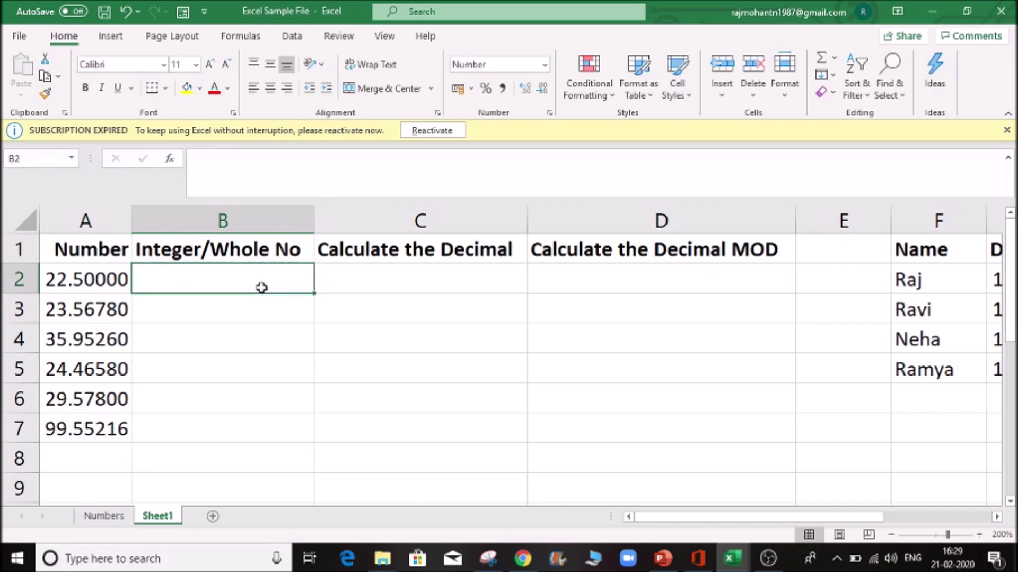
type("=IN")
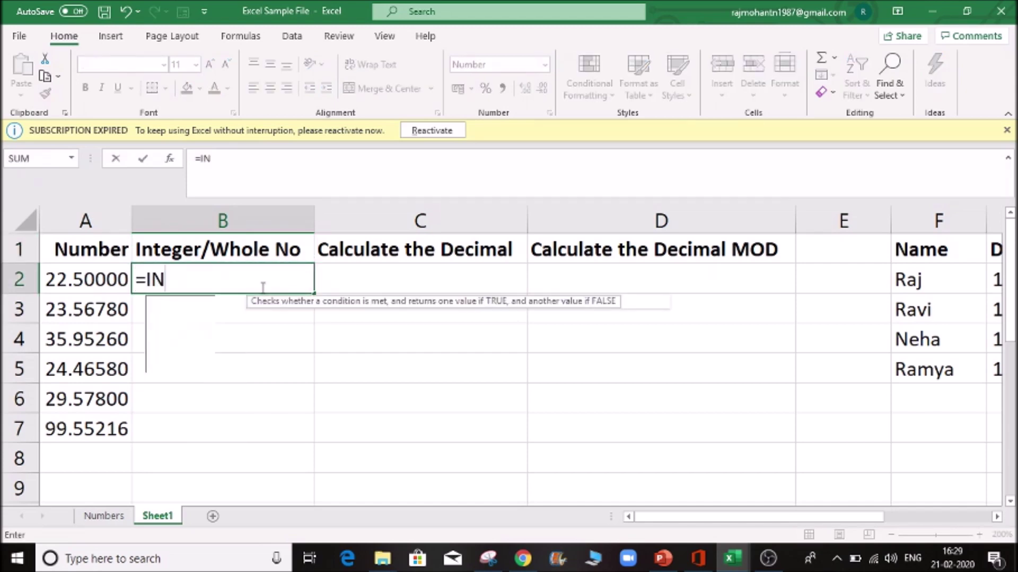
type("T(")
key("Left")
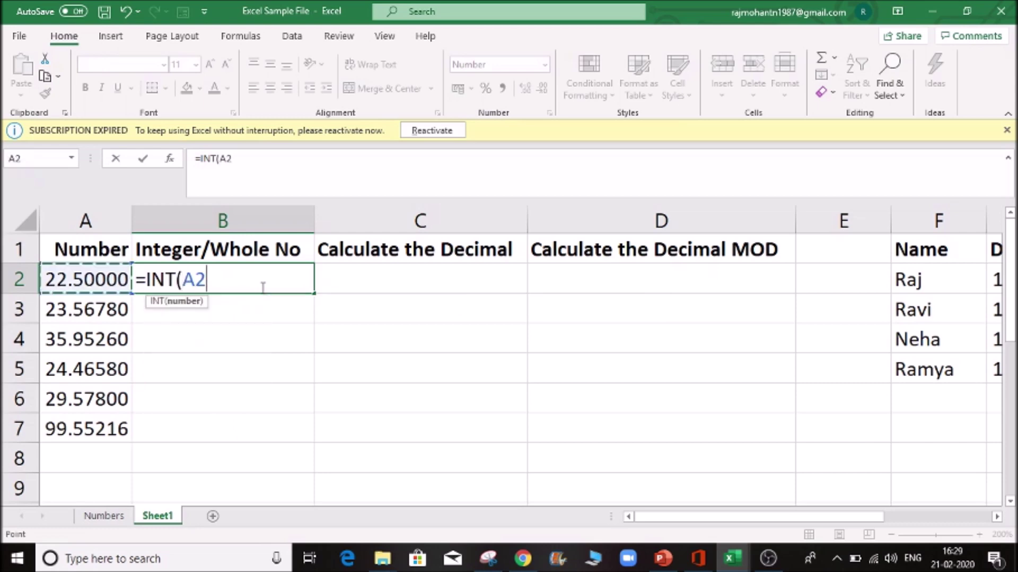
key("Return")
left_click(255, 287)
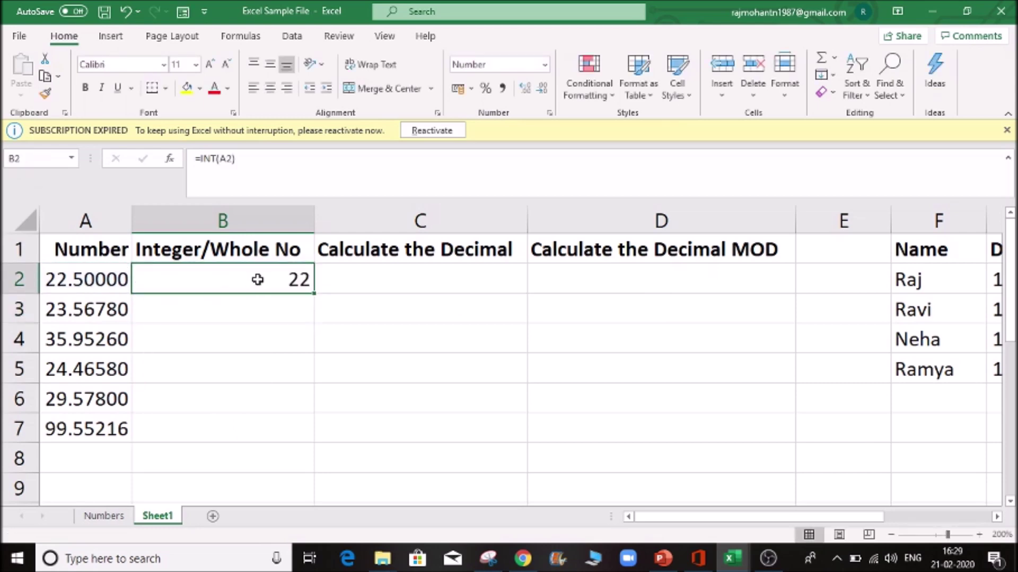
double_click(314, 293)
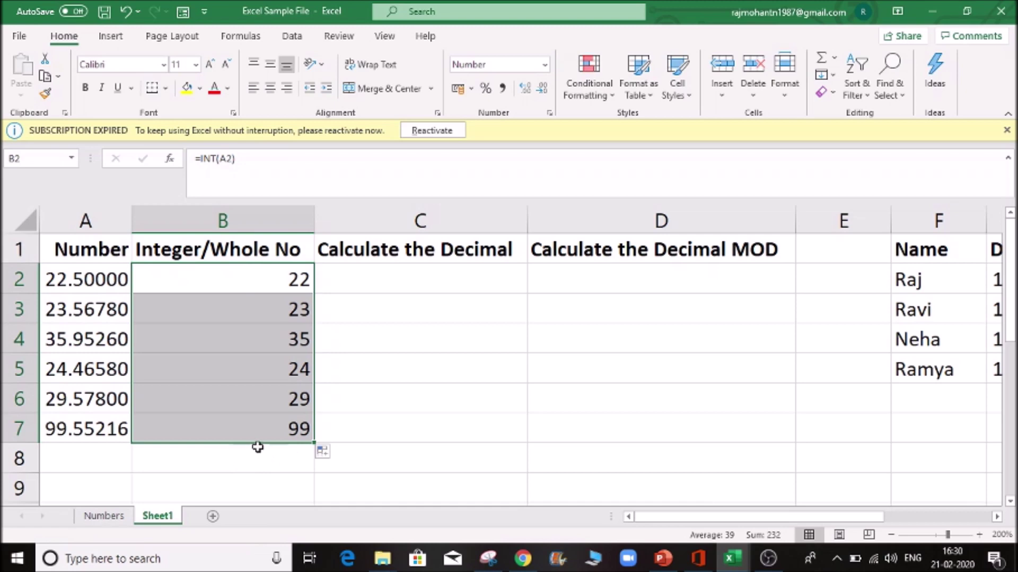
- Inspect the INT formulas in several cells of the Integer/Whole No column
left_click(217, 317)
left_click(256, 426)
left_click(259, 303)
left_click(264, 288)
left_click(277, 332)
left_click(274, 281)
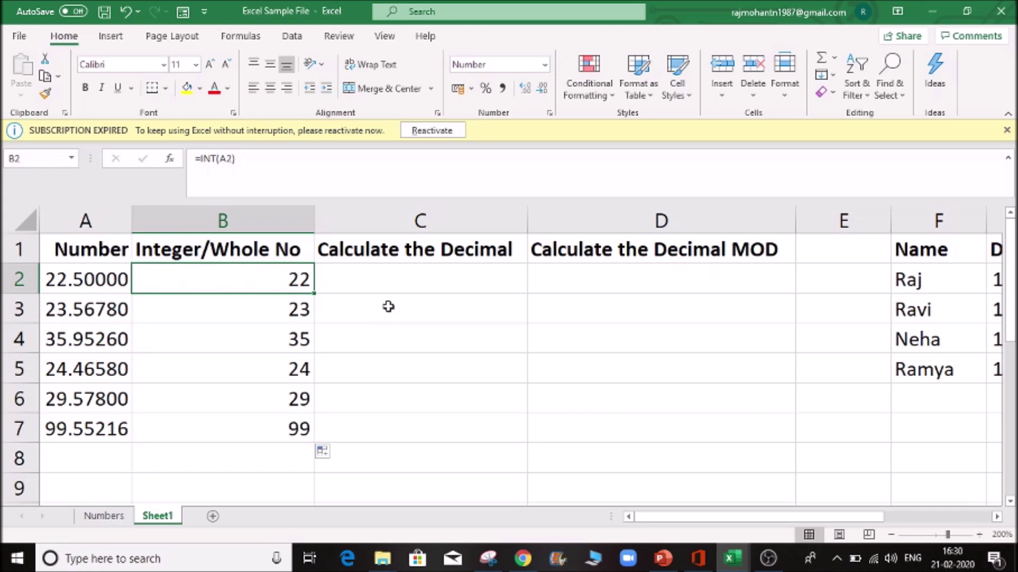
- Enter =A2-B2 in C2 to get the decimal part and fill the formula down to C7
left_click(392, 283)
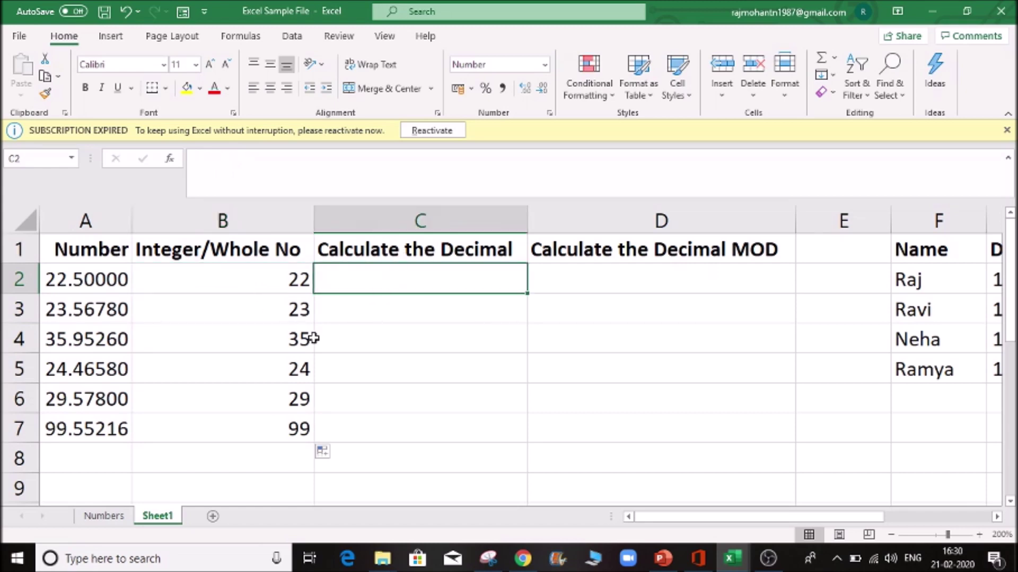
type("=")
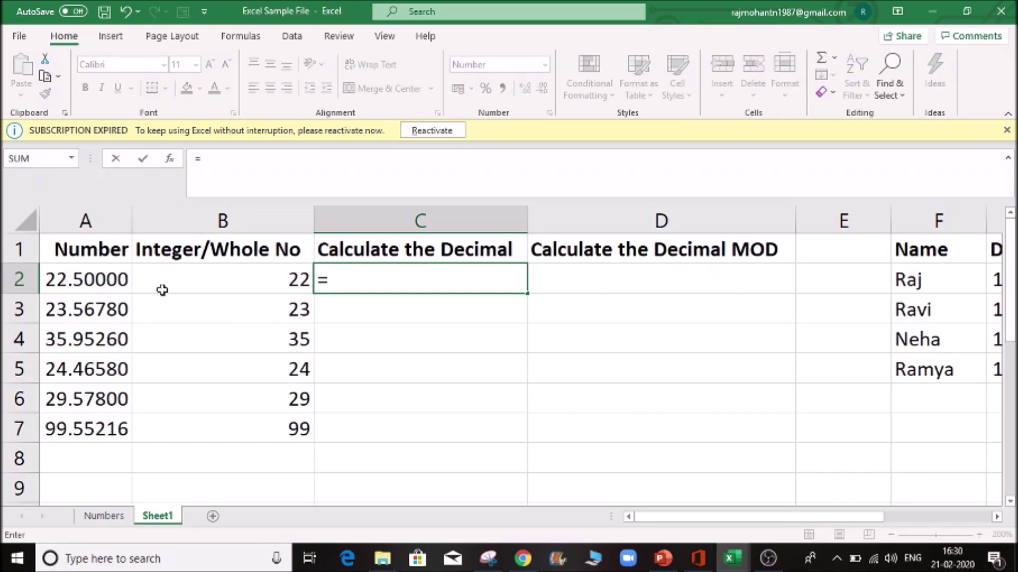
left_click(88, 279)
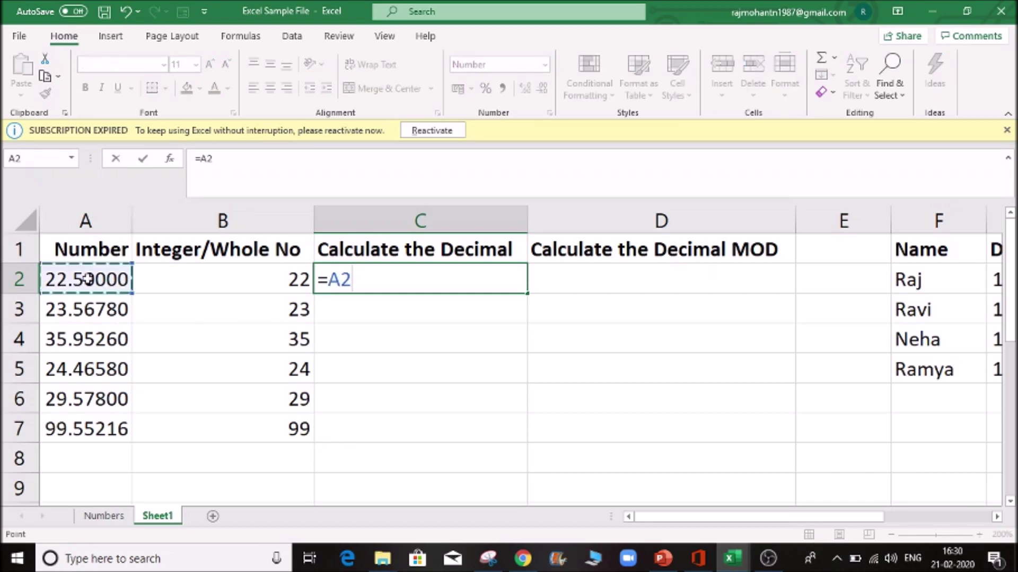
type("-")
left_click(168, 278)
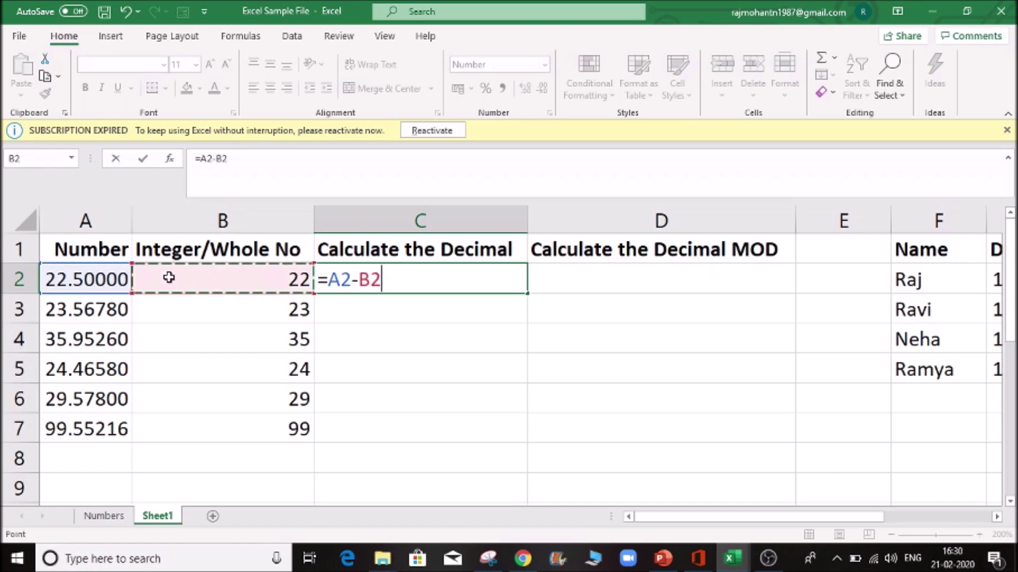
key("ctrl+Return")
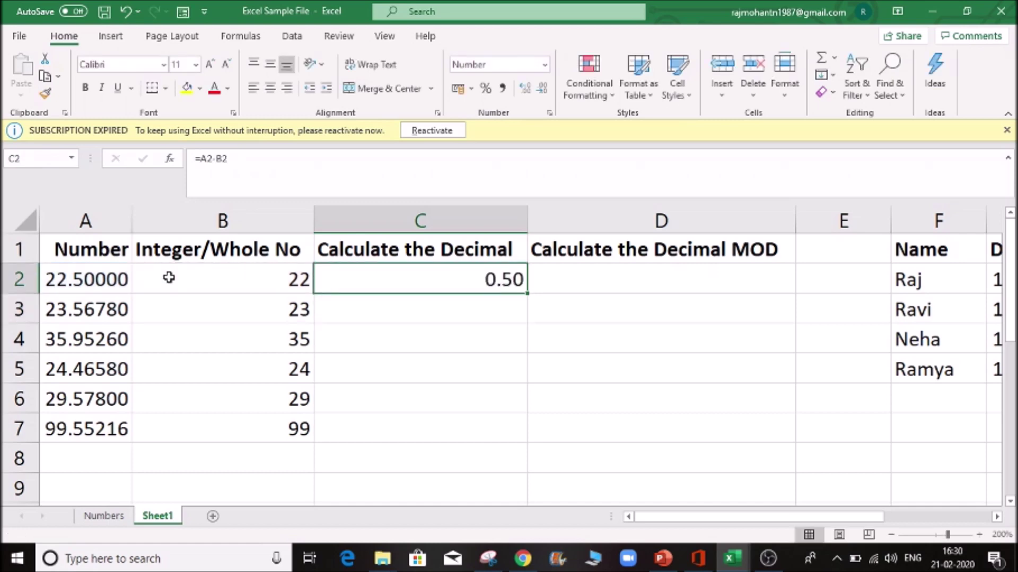
double_click(527, 293)
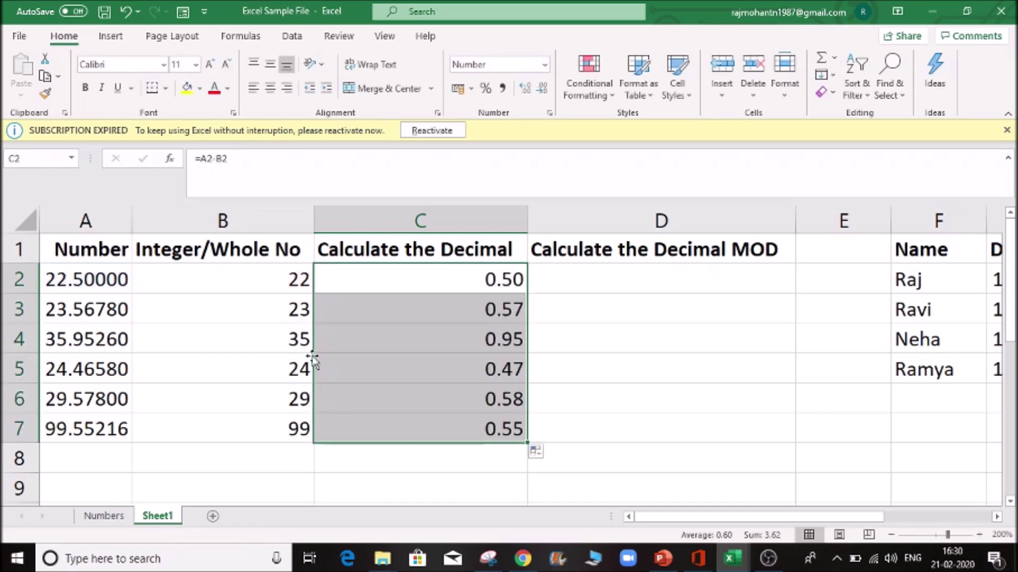
- Review how the decimal in C2 is derived from the number in A2 and the integer in B2
left_click(268, 280)
left_click(390, 275)
left_click(94, 274)
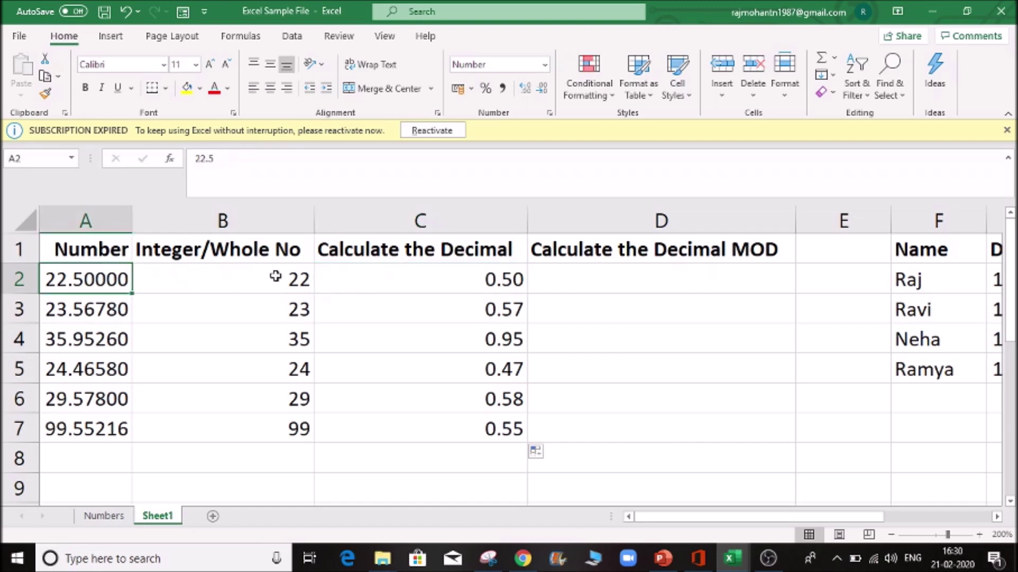
left_click(275, 276)
left_click(433, 282)
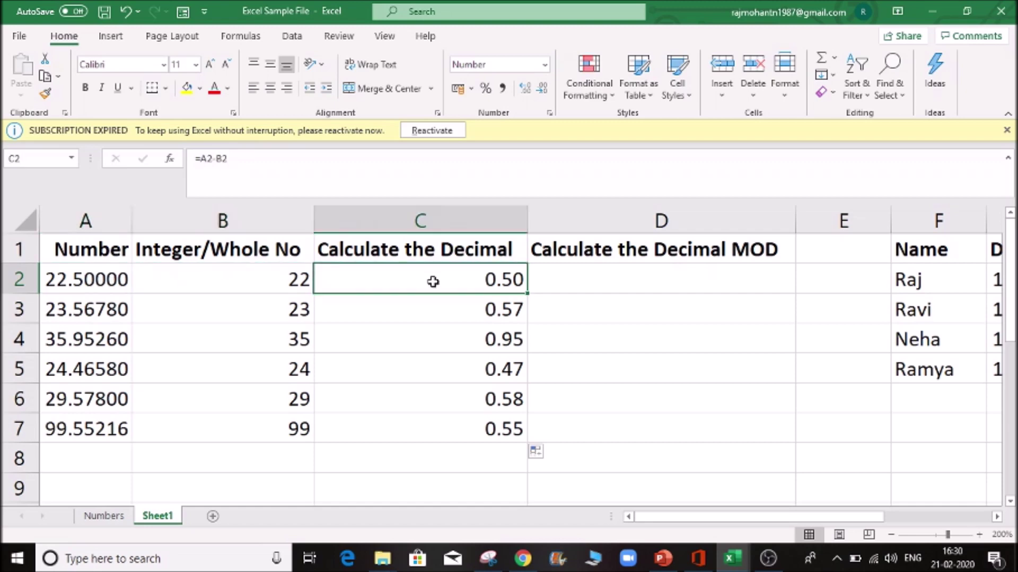
left_click(568, 280)
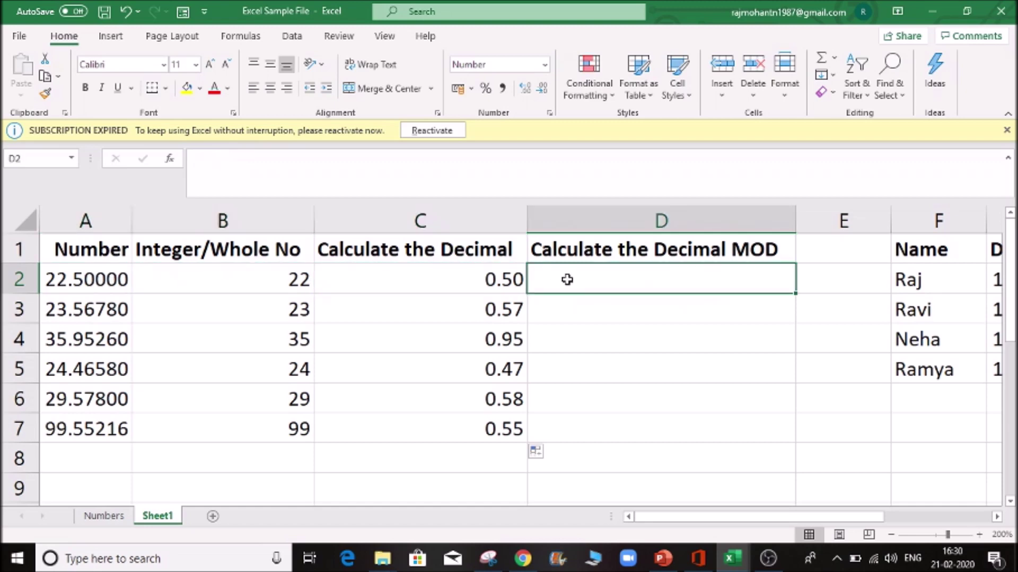
left_click(460, 289)
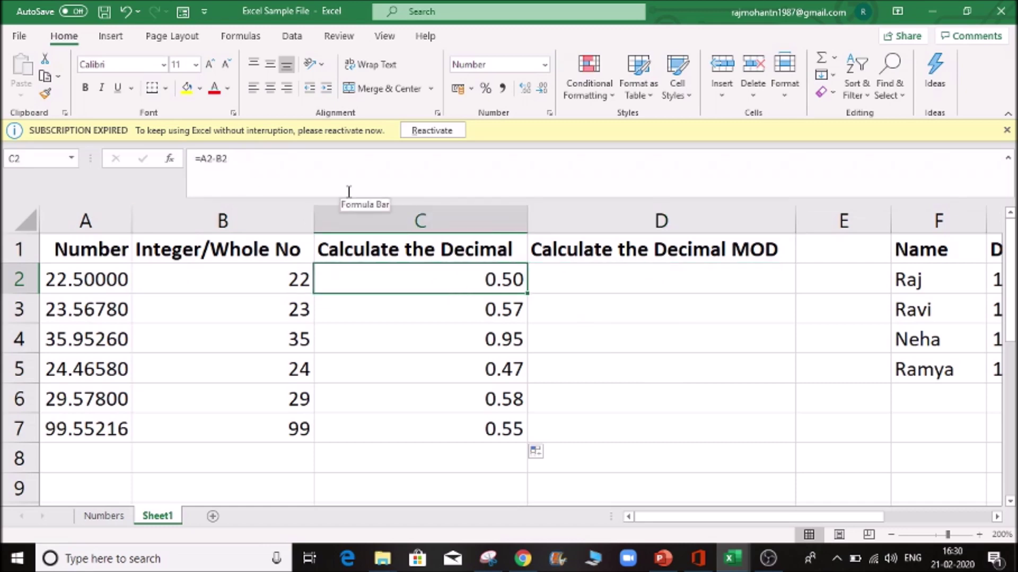
- Enter =MOD(A2,B2) in D2 to calculate the decimal part, and check the formula's arguments
left_click(593, 281)
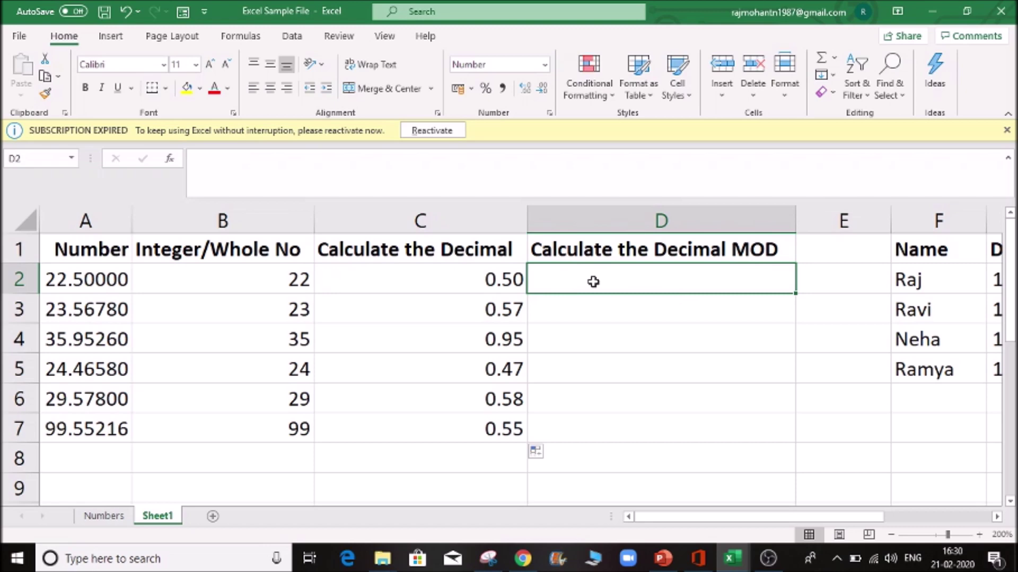
type("=MOD(")
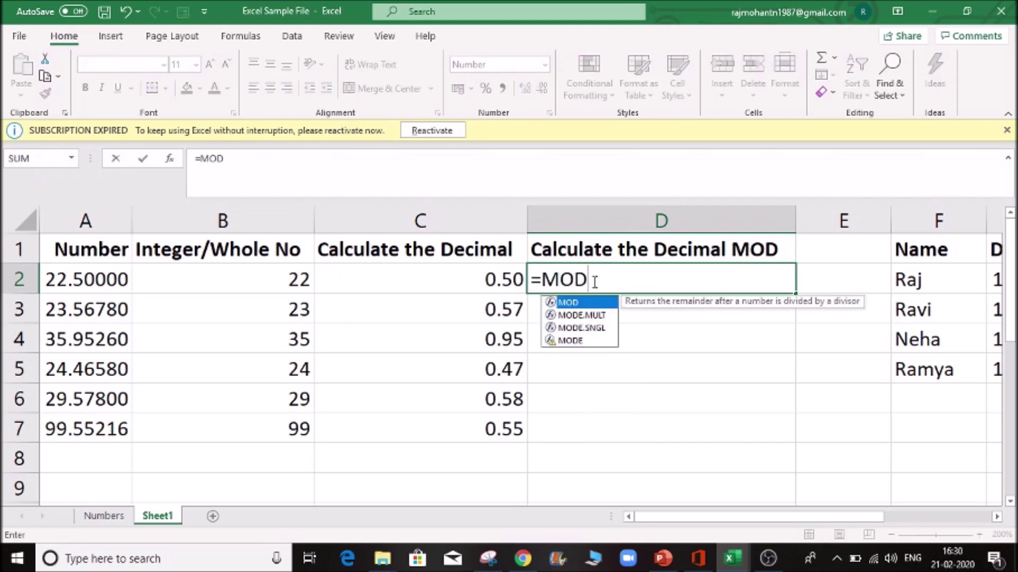
left_click(51, 279)
type("/")
key("BackSpace")
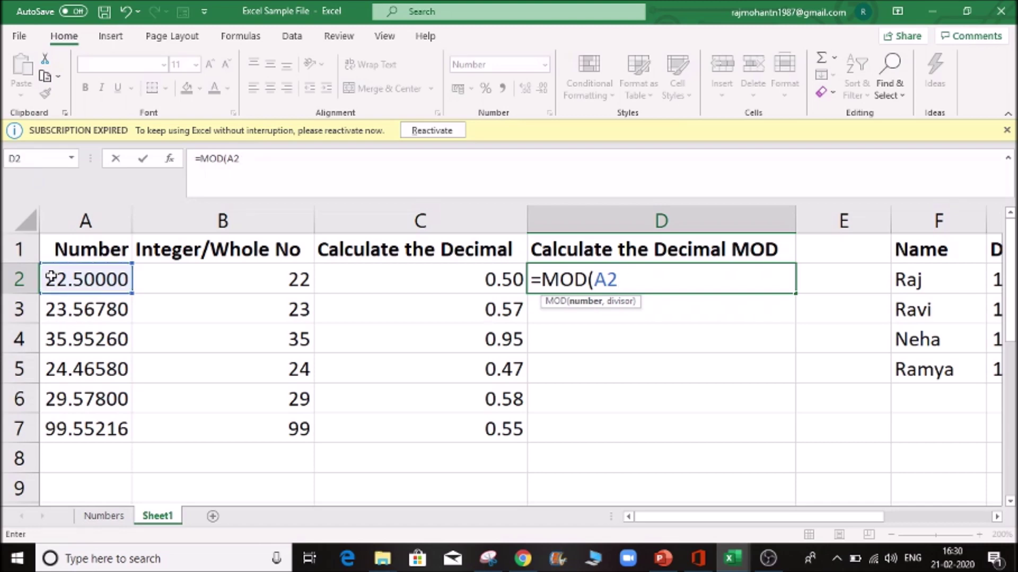
type(",")
left_click(250, 278)
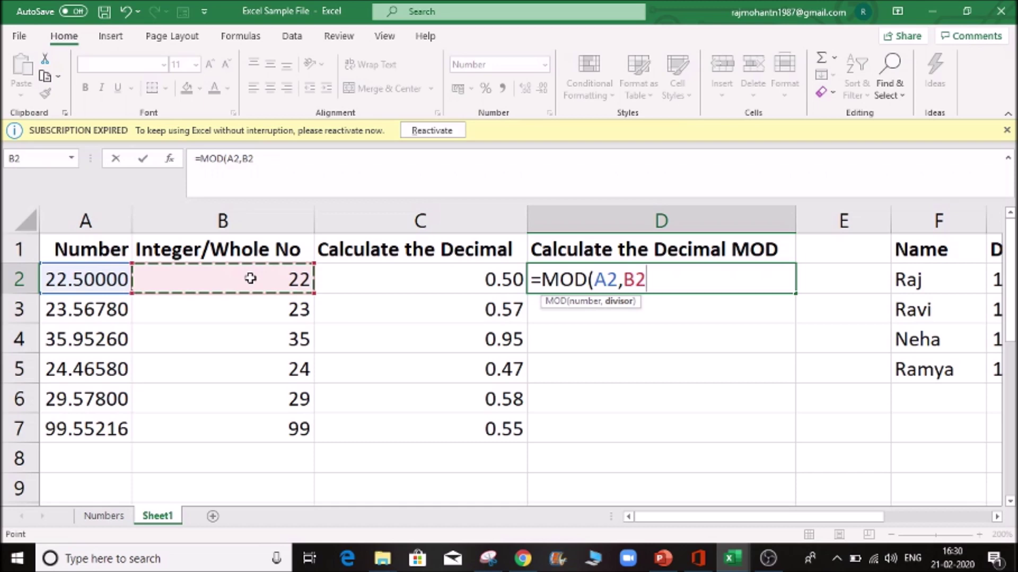
type(")")
key("ctrl+Return")
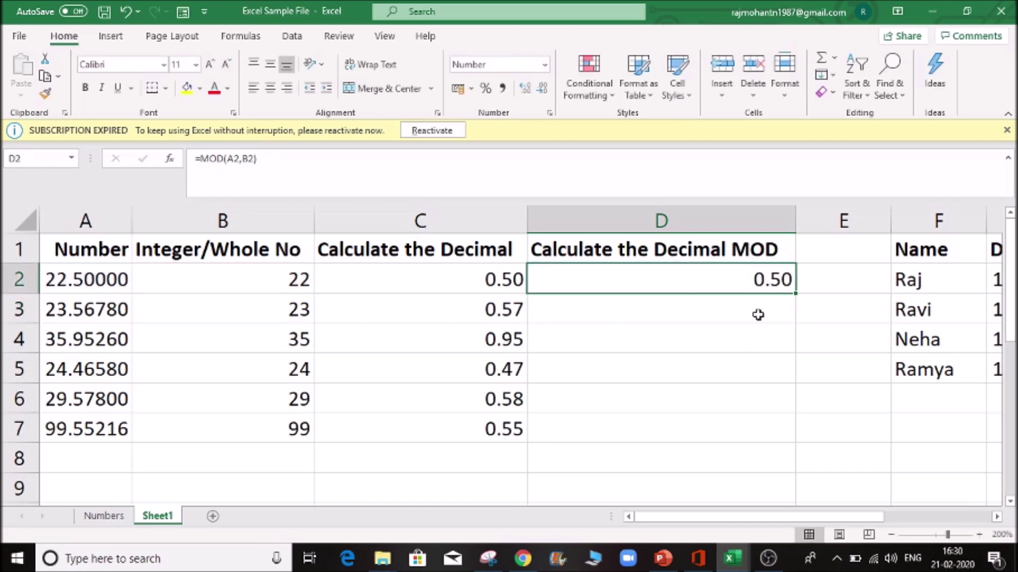
left_click(236, 159)
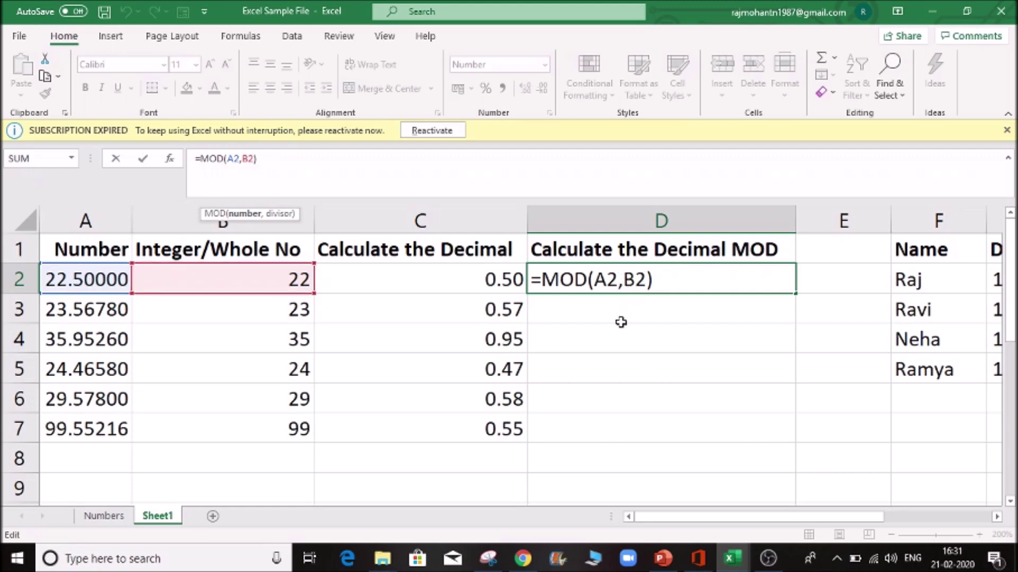
key("ctrl+Return")
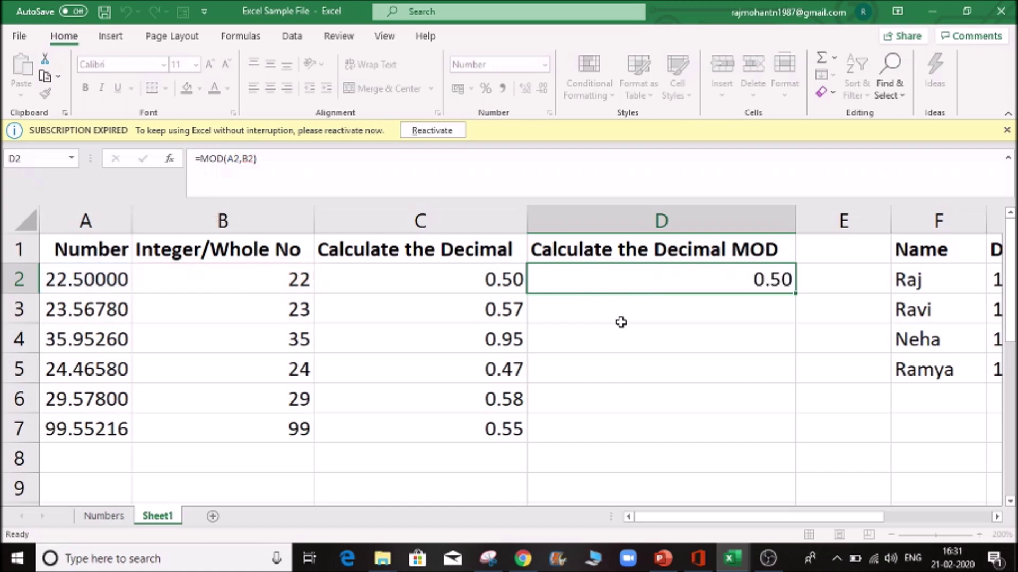
- Fill the =MOD(A2,B2) formula from D2 down to D7 and check the copied formulas against the integer column
double_click(796, 294)
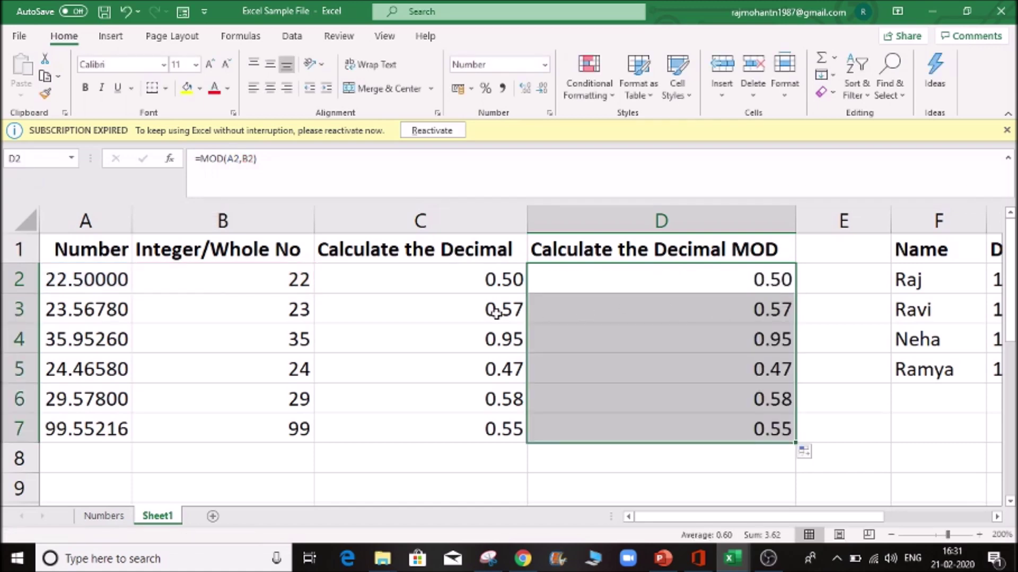
left_click(631, 336)
left_click(646, 363)
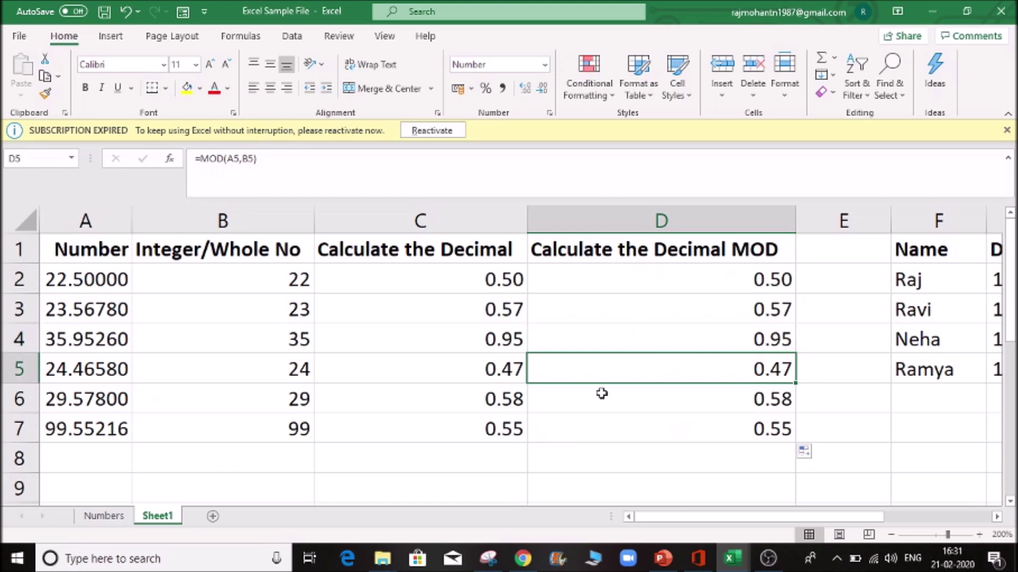
left_click(723, 440)
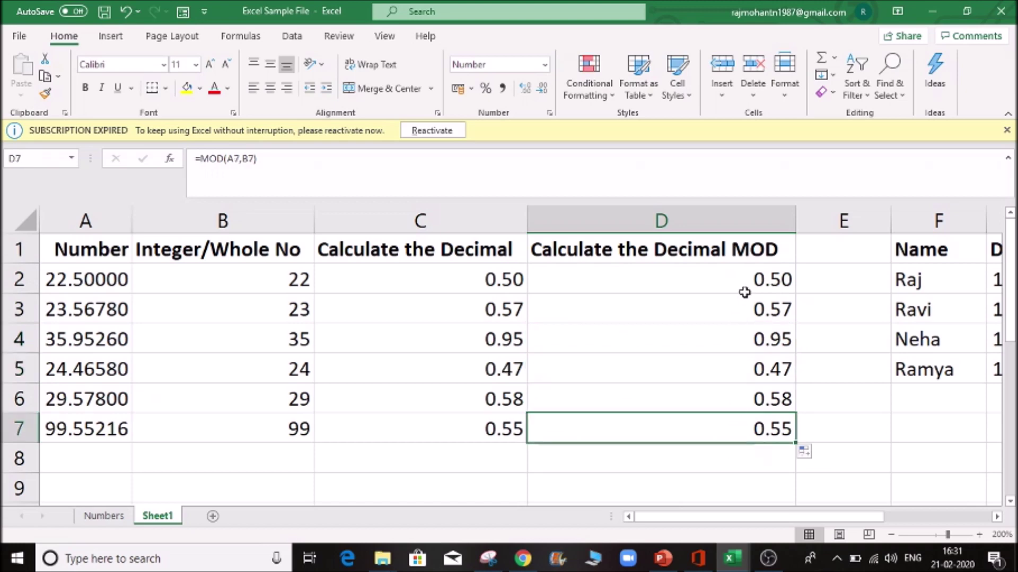
left_click(297, 430)
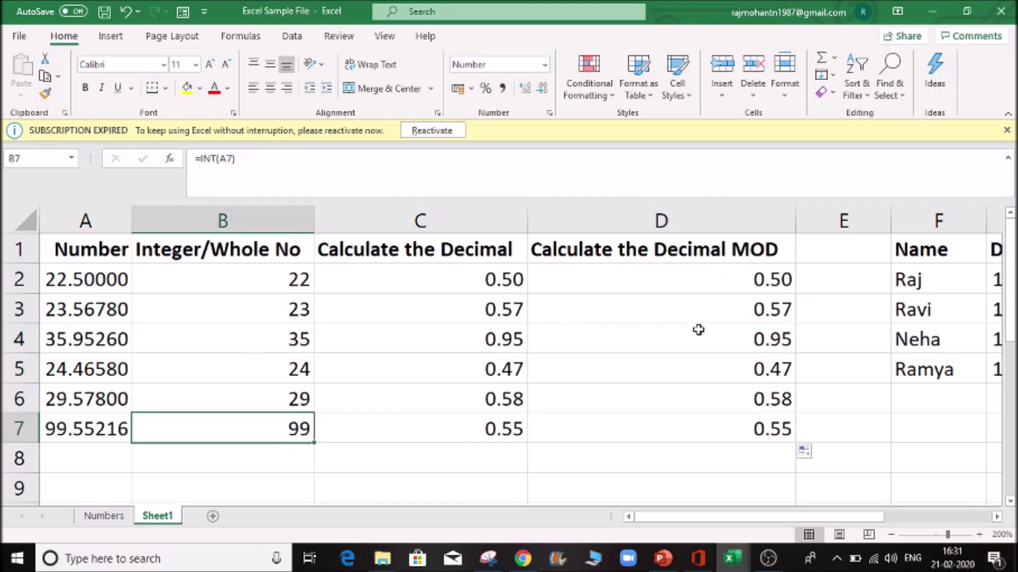
- Clear the MOD formulas from D2:D7
left_click_drag(727, 278, 731, 425)
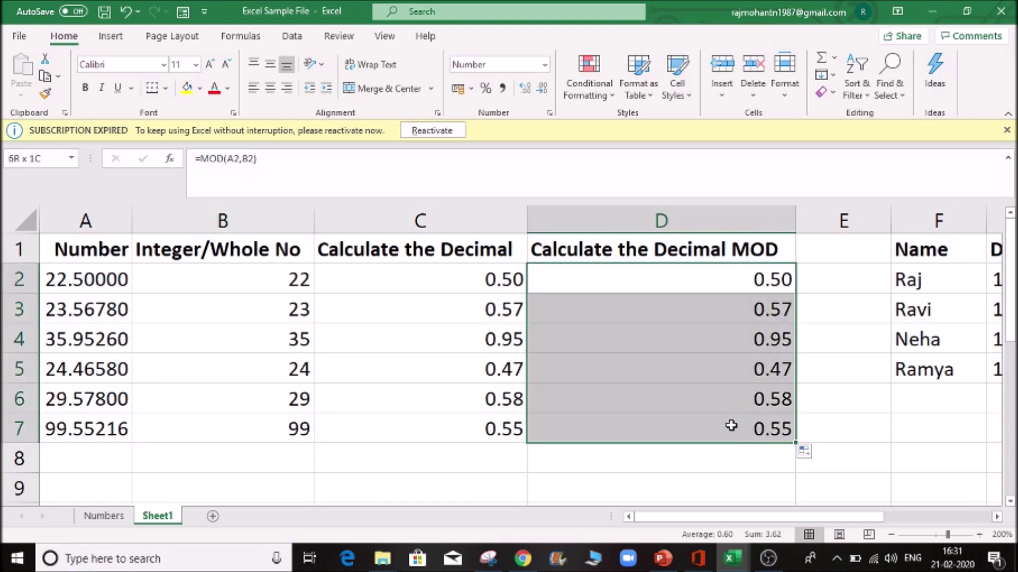
key("Delete")
key("Left")
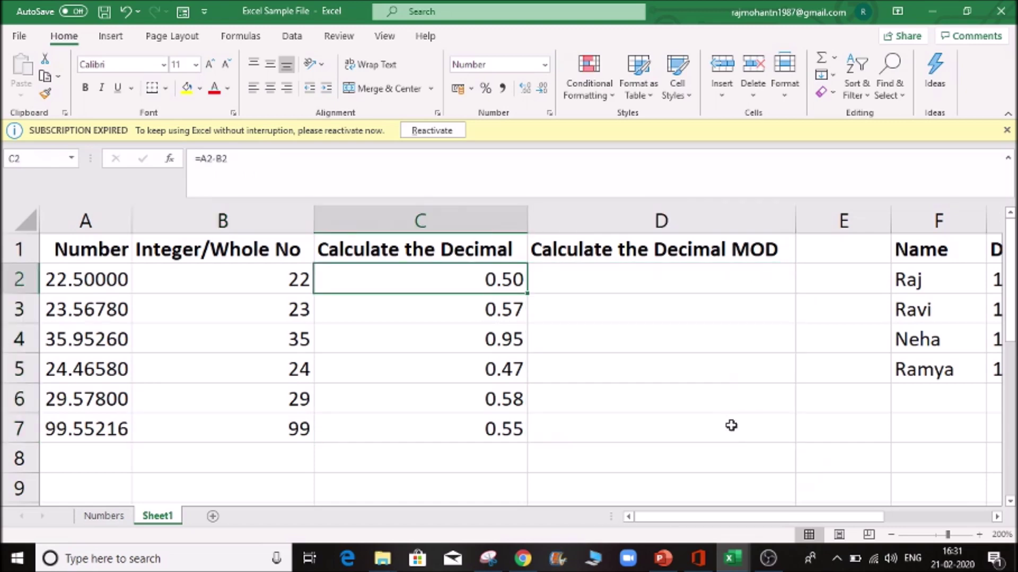
- Enter =MOD(A2,2) in D2 with 2 as a fixed divisor
key("Right")
type("=")
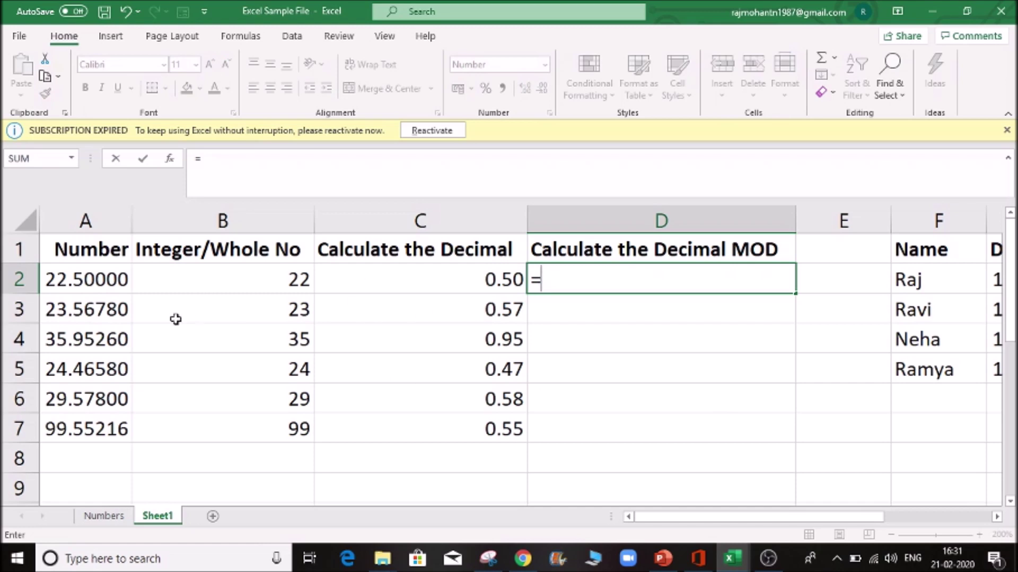
left_click(93, 284)
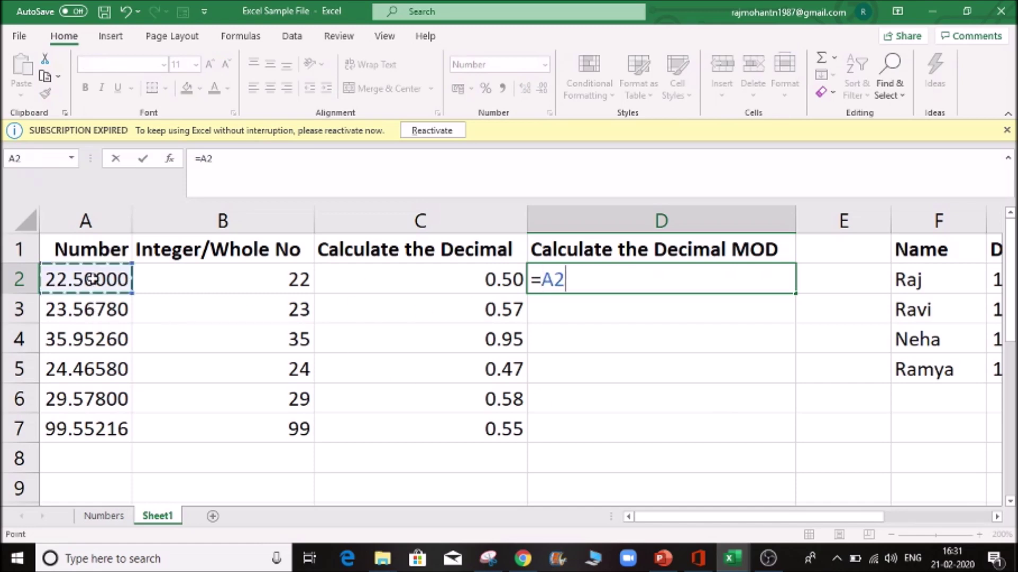
key("BackSpace")
key("BackSpace")
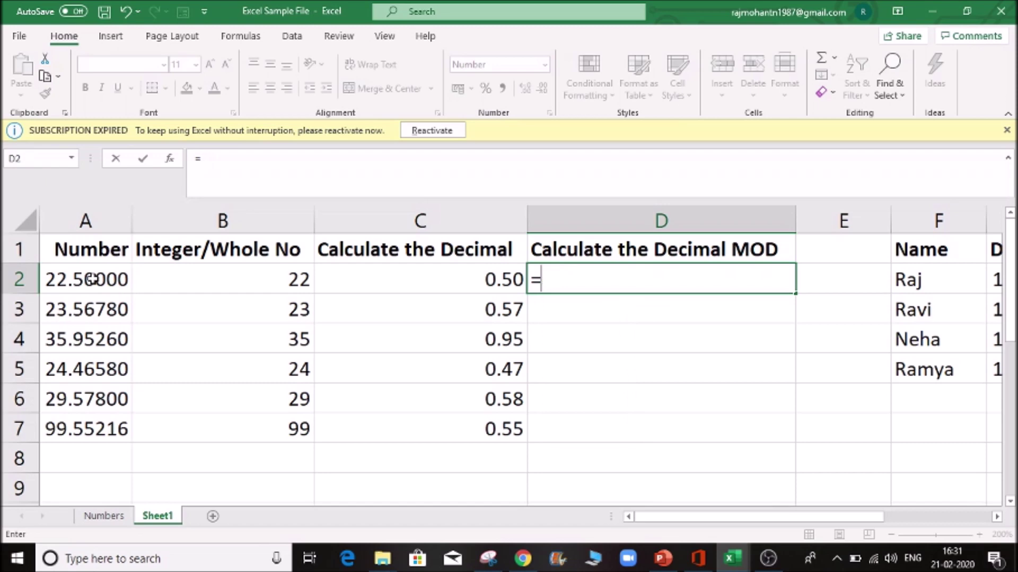
type("MOD(")
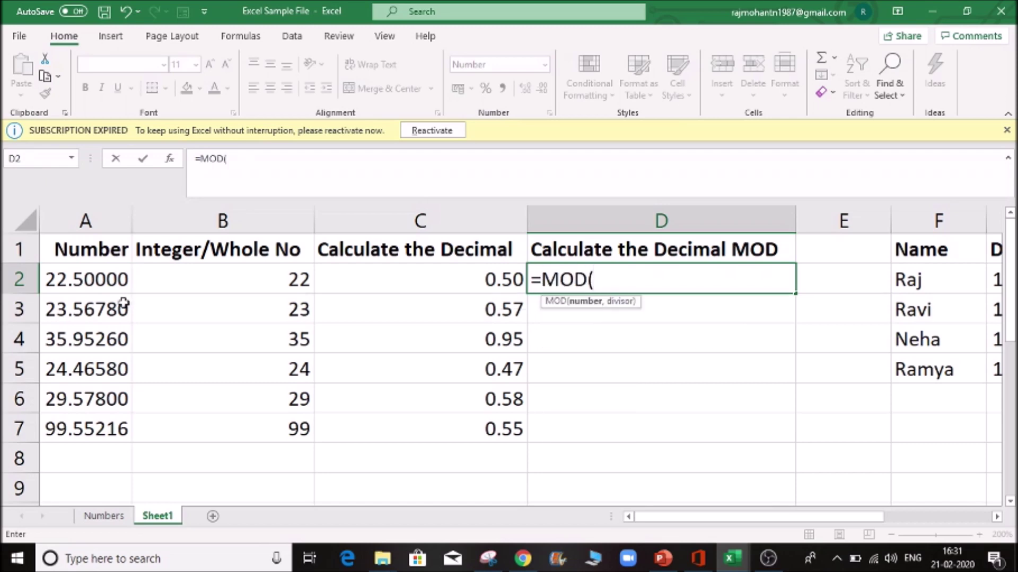
left_click(111, 286)
type(",")
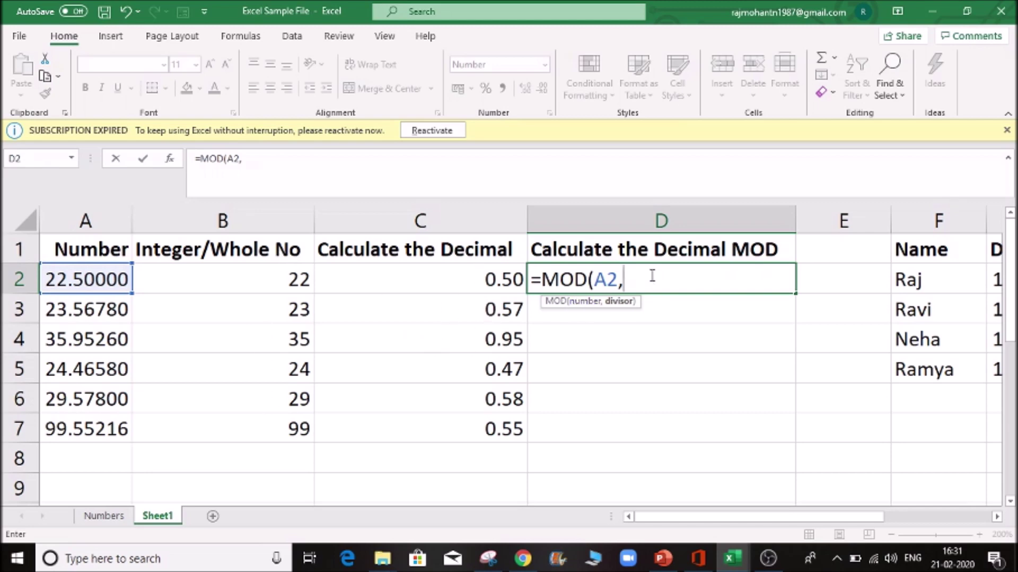
type("2)")
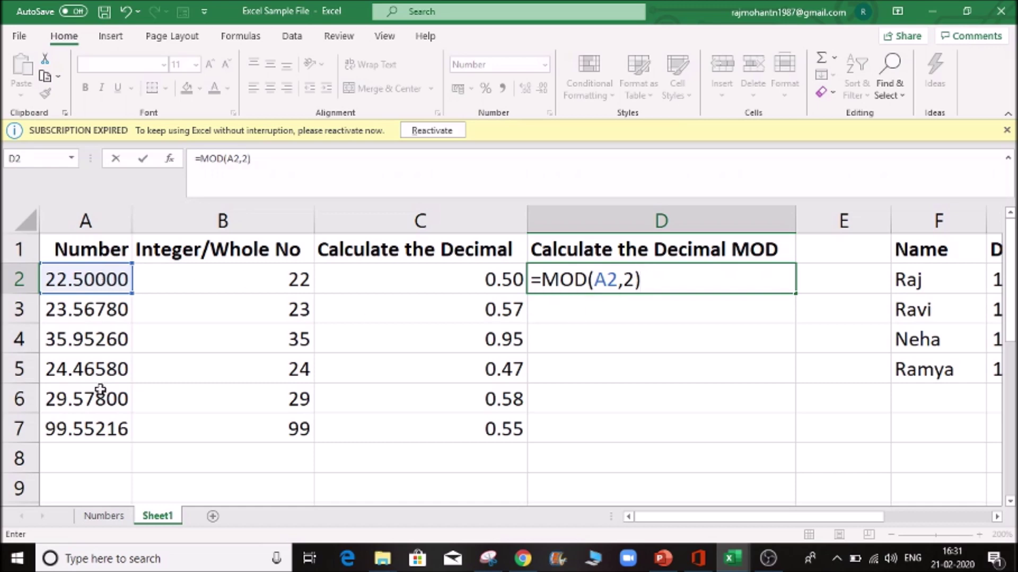
key("Return")
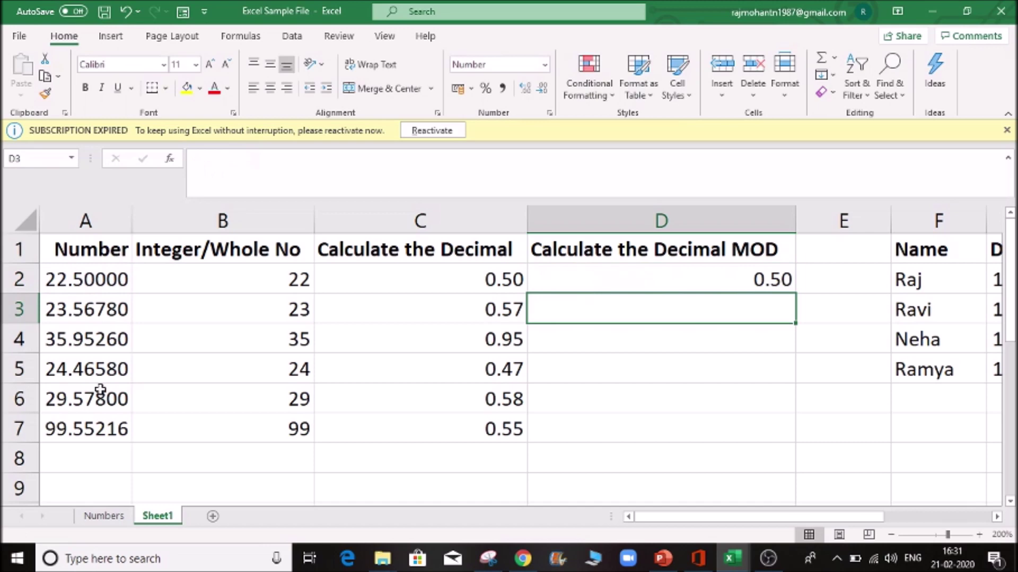
- Fill the =MOD(A2,2) formula from D2 down to D7 and compare D7 with the number in A7
left_click(752, 277)
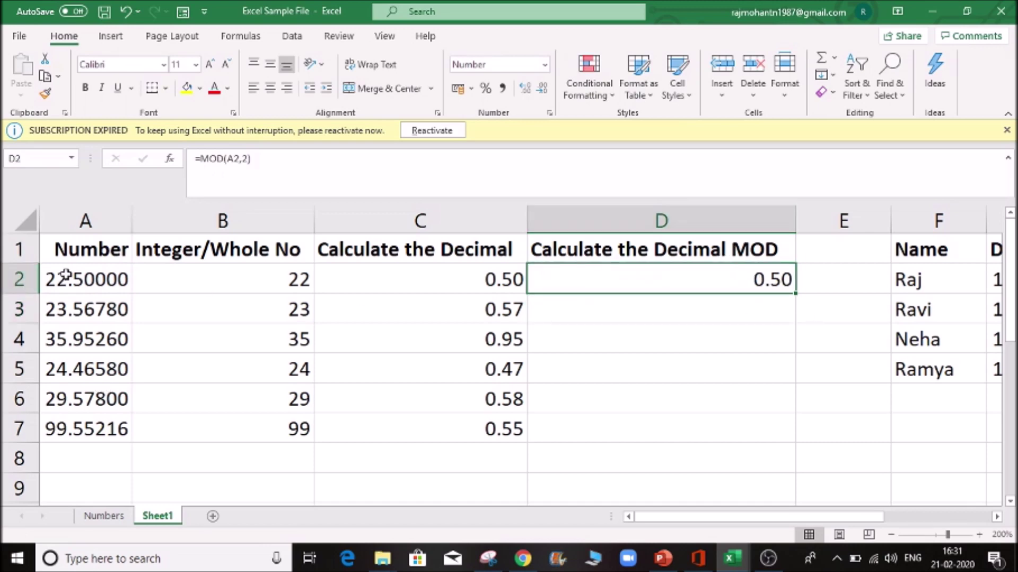
left_click(118, 275)
double_click(796, 292)
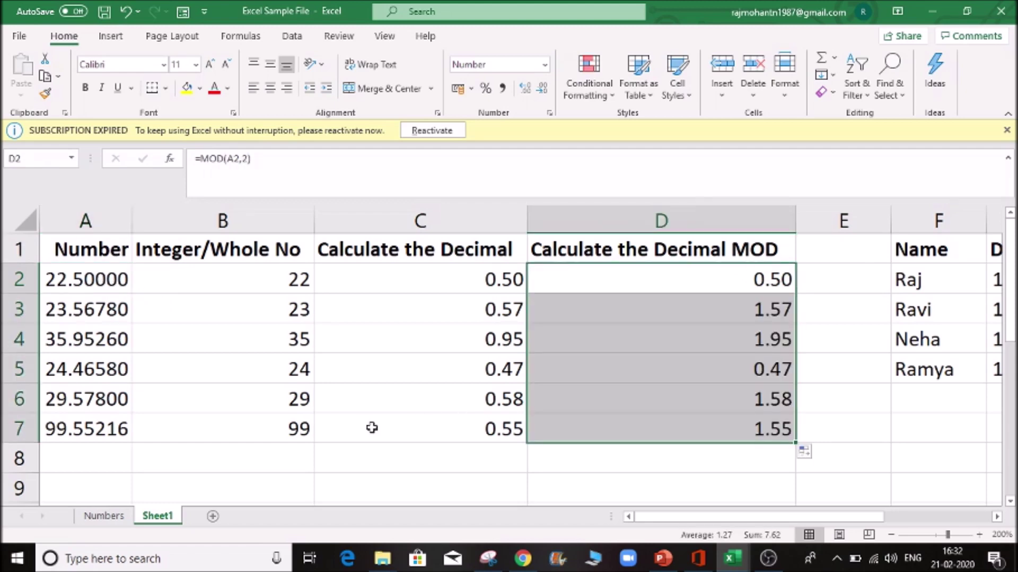
left_click(101, 423)
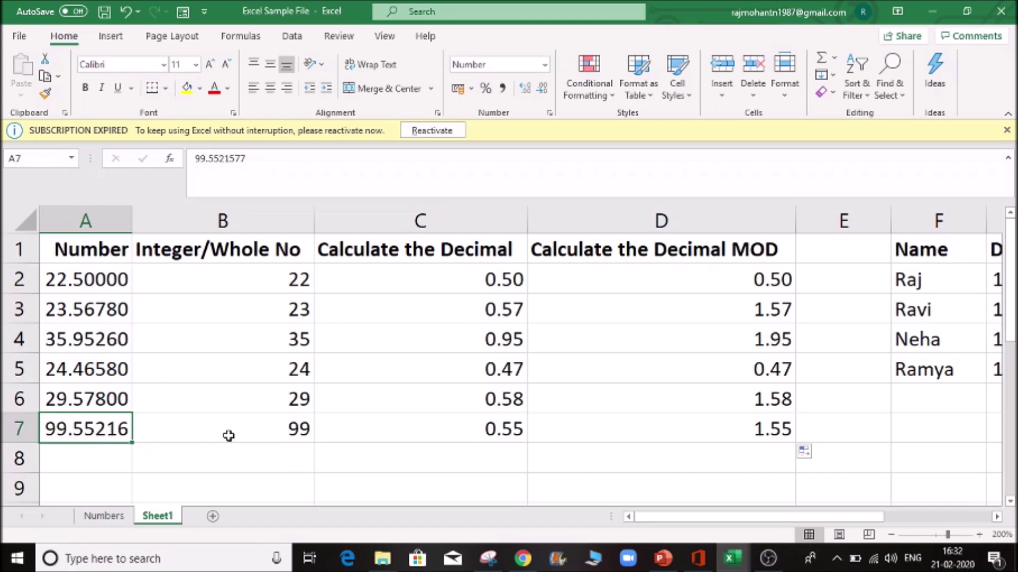
left_click(768, 427)
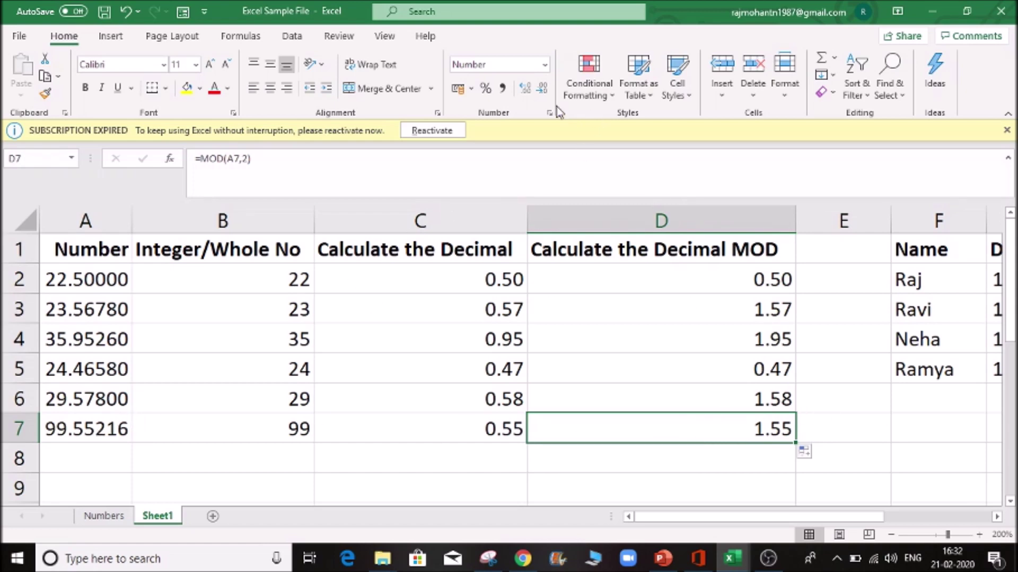
- Adjust the number of decimals shown in D7, leaving it formatted with no decimal places
left_click(542, 88)
left_click(541, 88)
left_click(525, 89)
left_click(526, 89)
left_click(526, 90)
left_click(526, 90)
left_click(527, 90)
left_click(528, 91)
left_click(528, 91)
left_click(527, 92)
left_click(527, 91)
left_click(526, 90)
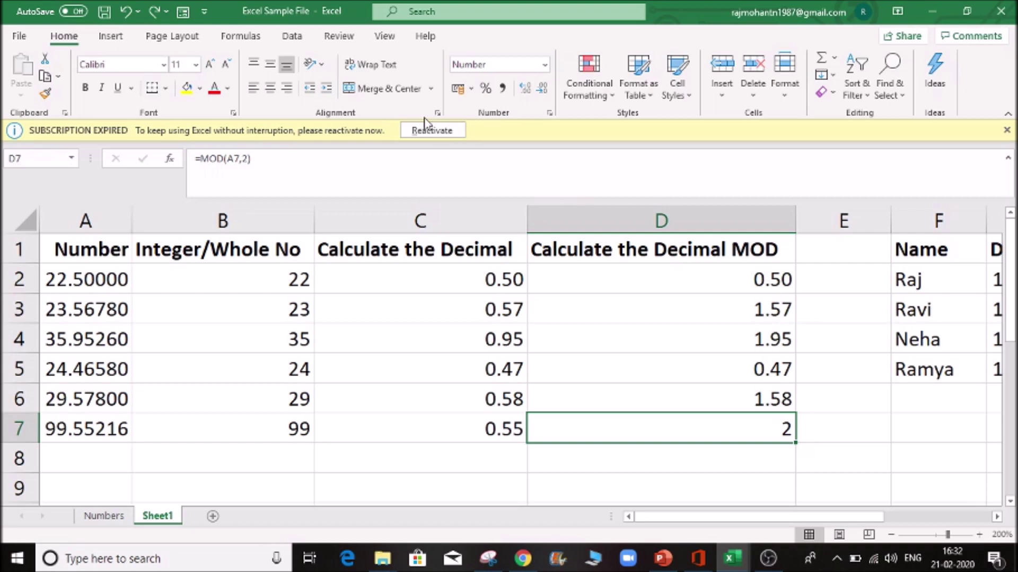
- Examine the second table's Name, DOB, AGE and Days columns to see which cells need formulas
left_click(790, 318)
left_click(844, 281)
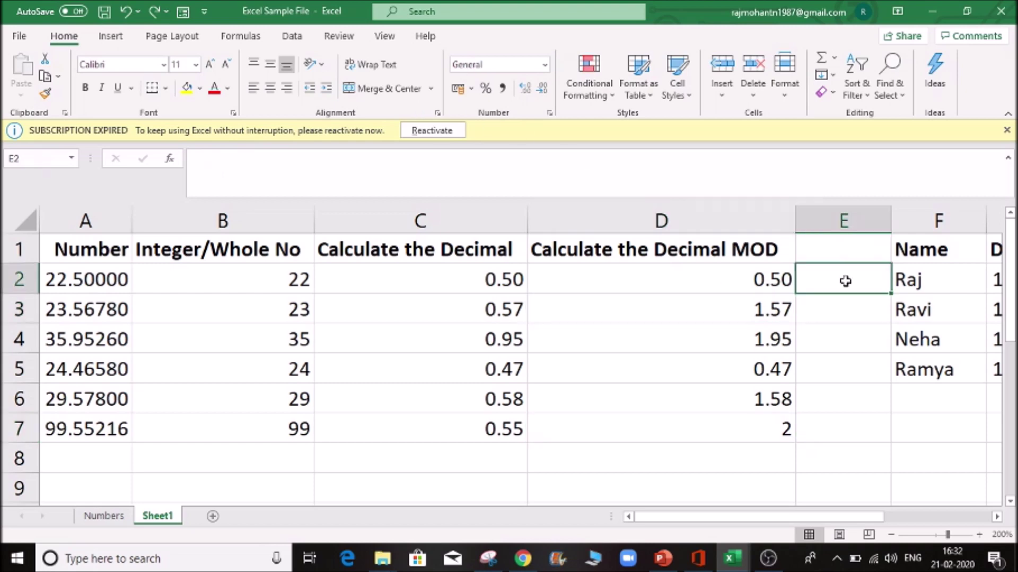
key("Left")
key("Left")
key("Left")
key("Right")
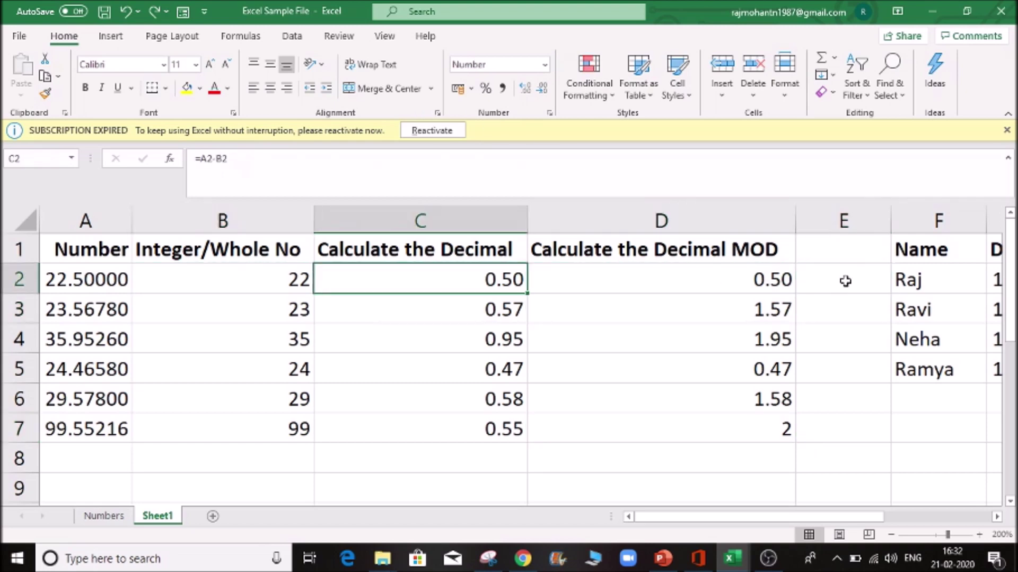
key("Right")
key("Right")
key("Right")
key("Right")
key("Right")
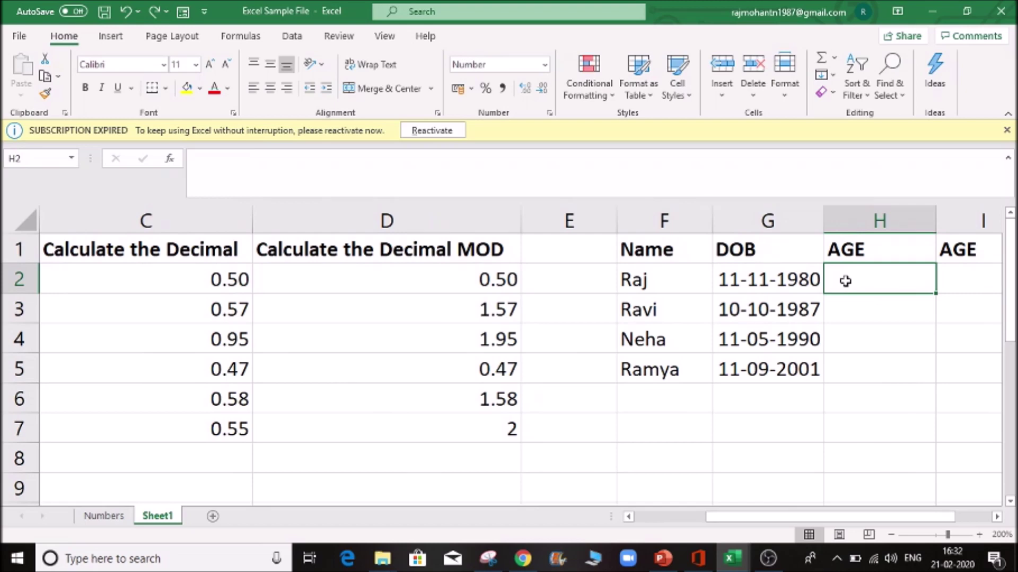
key("Right")
key("Right")
key("Right")
key("Left")
key("Left")
key("Left")
key("Left")
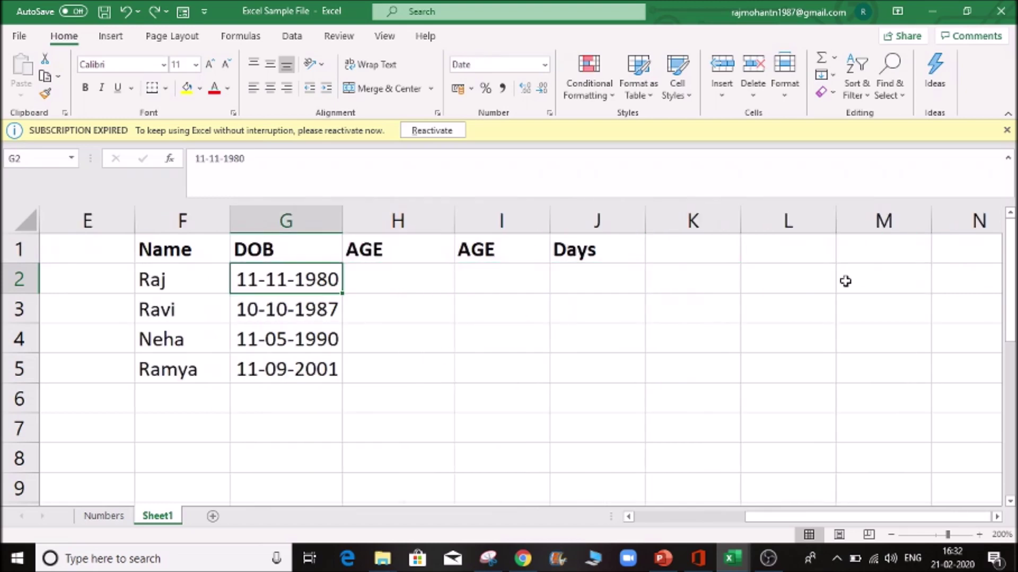
key("Left")
key("Right")
key("Right")
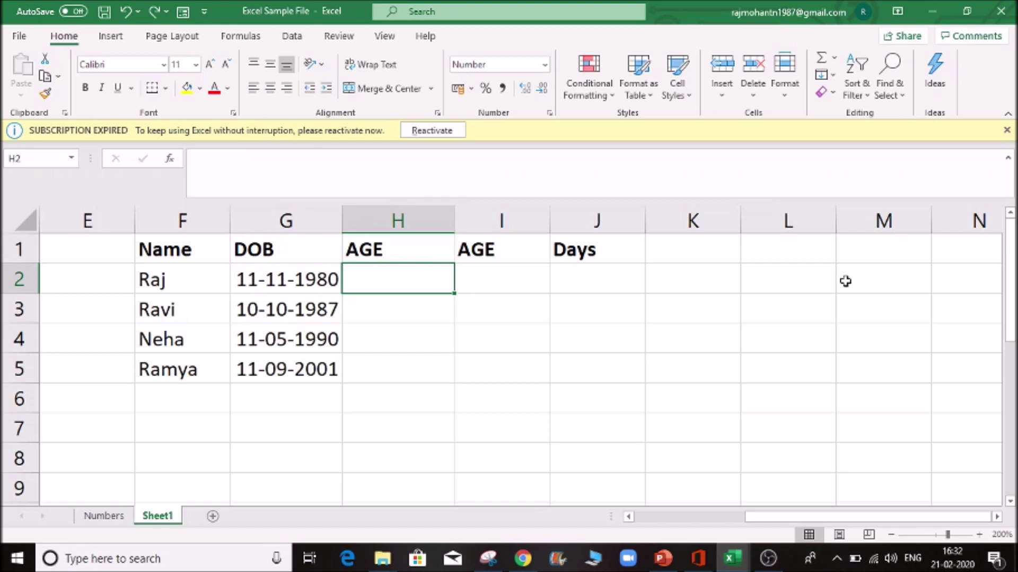
- Demonstrate the current date with =TODAY() in H6 and clear the cell
left_click(406, 408)
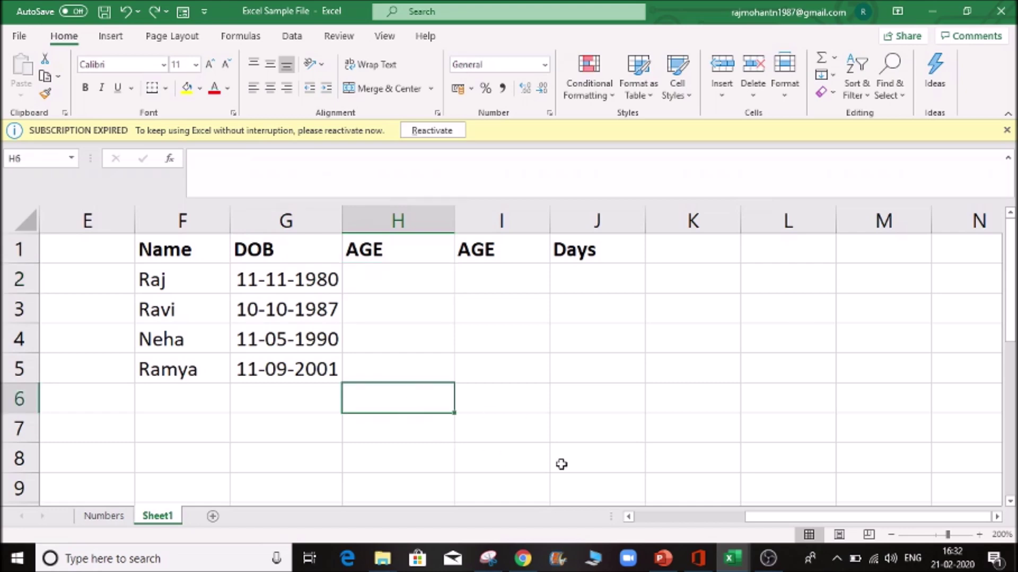
type("=TODA")
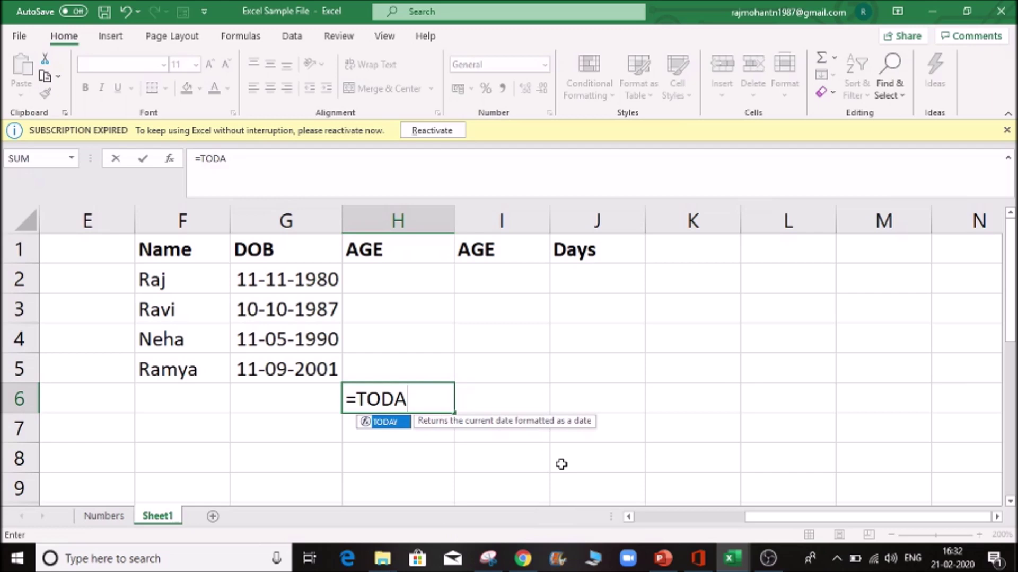
key("Tab")
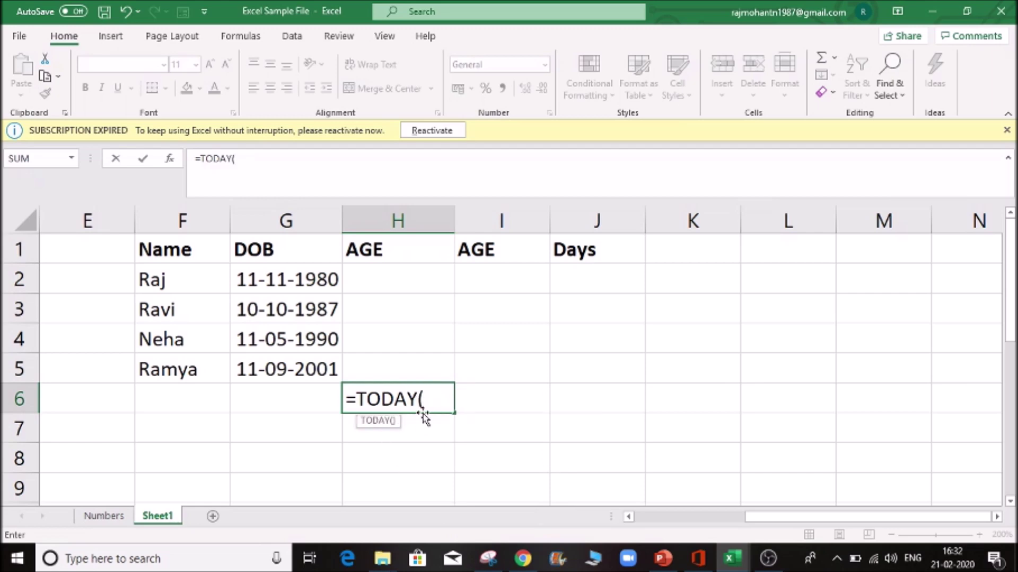
type(")")
key("Return")
key("Up")
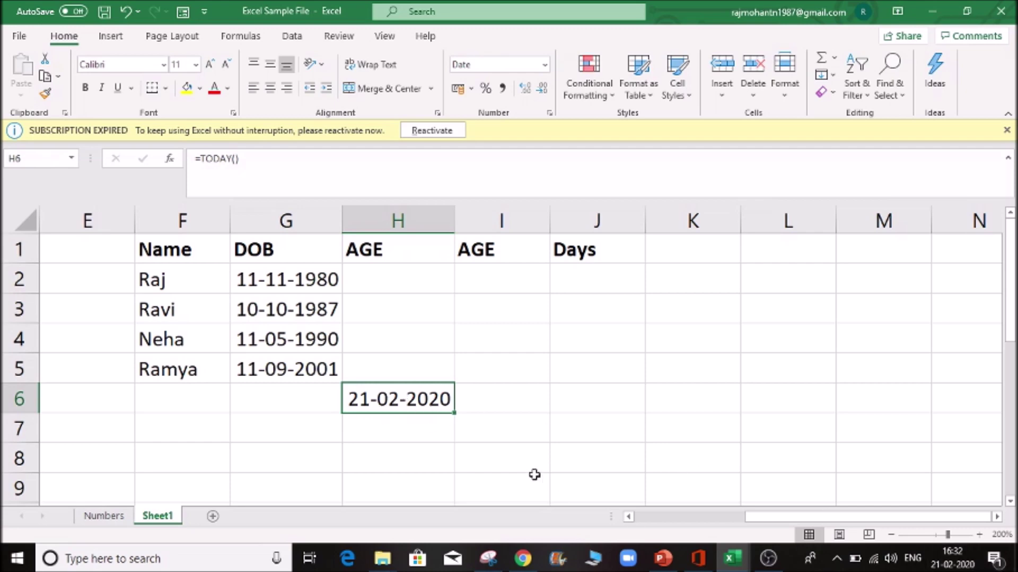
mouse_move(956, 567)
key("Delete")
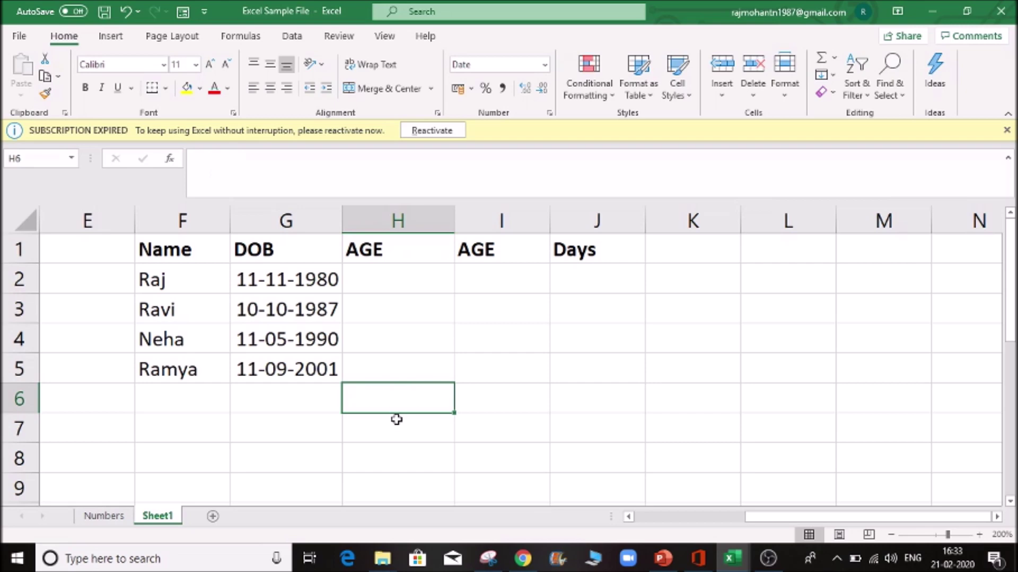
- Enter =TODAY()-G2 in H2 to get the days since the birth date, and show the result without decimals
left_click(429, 280)
left_click(227, 267)
left_click(315, 278)
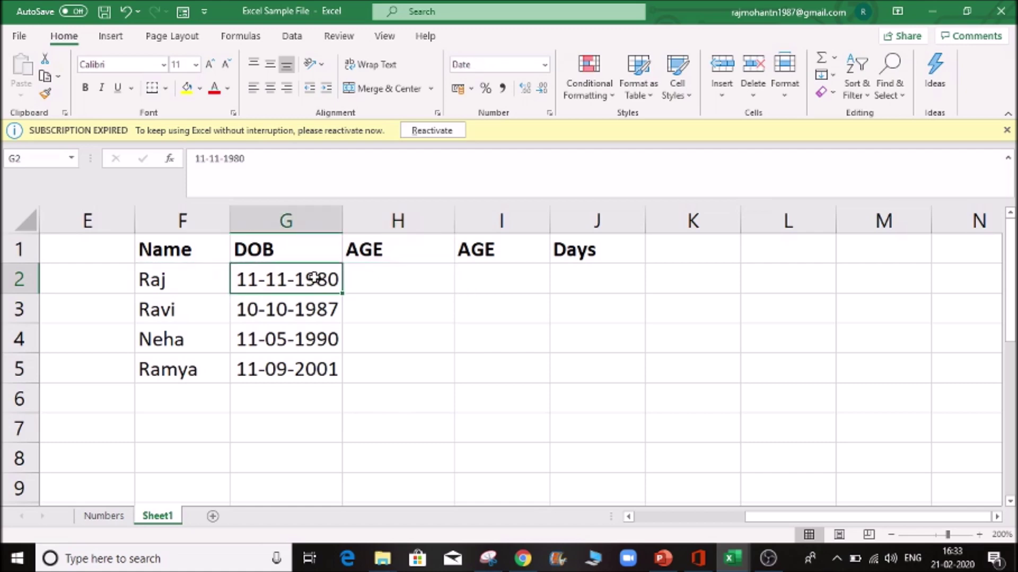
left_click(390, 281)
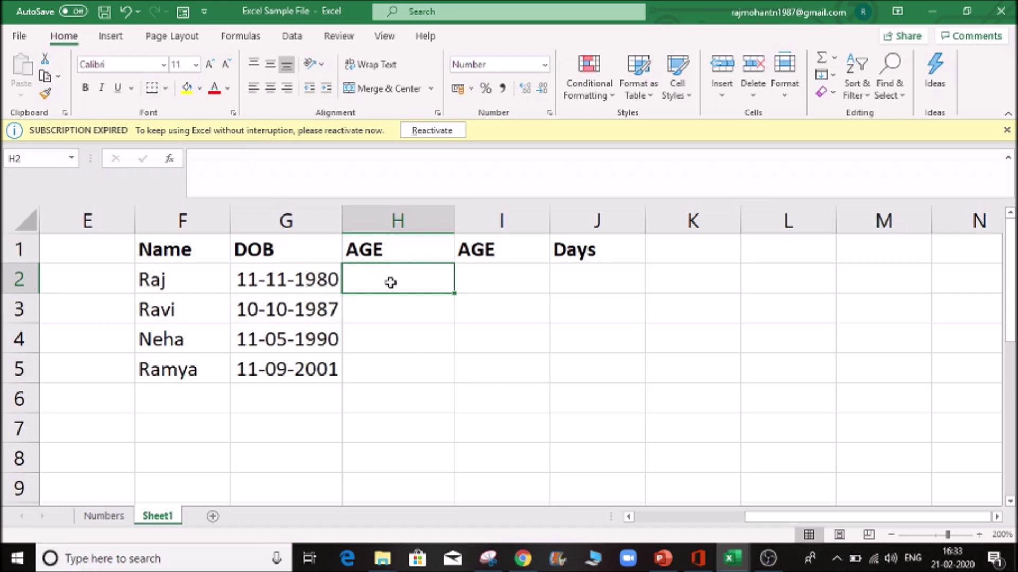
type("=TODAY(")
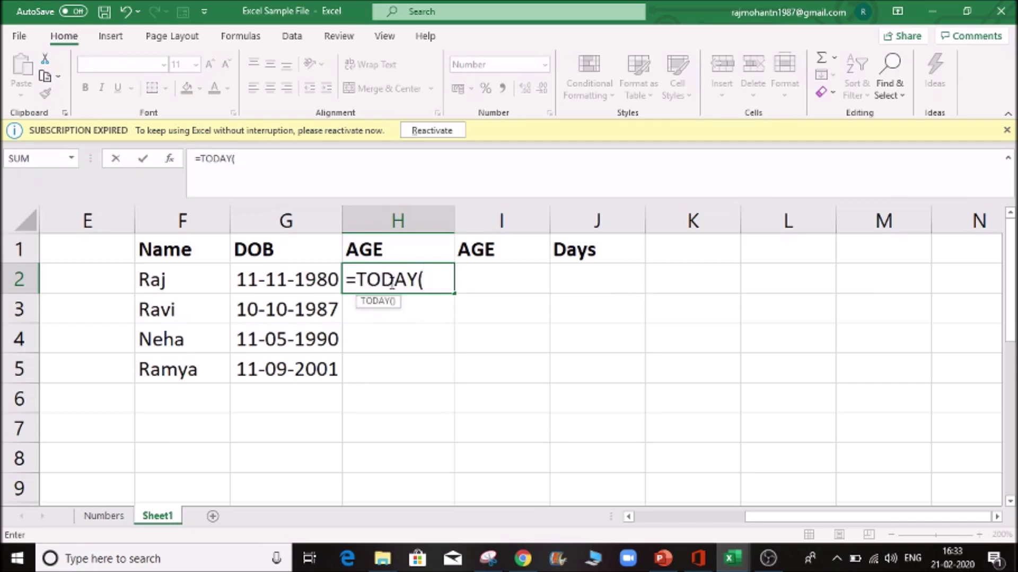
type(")")
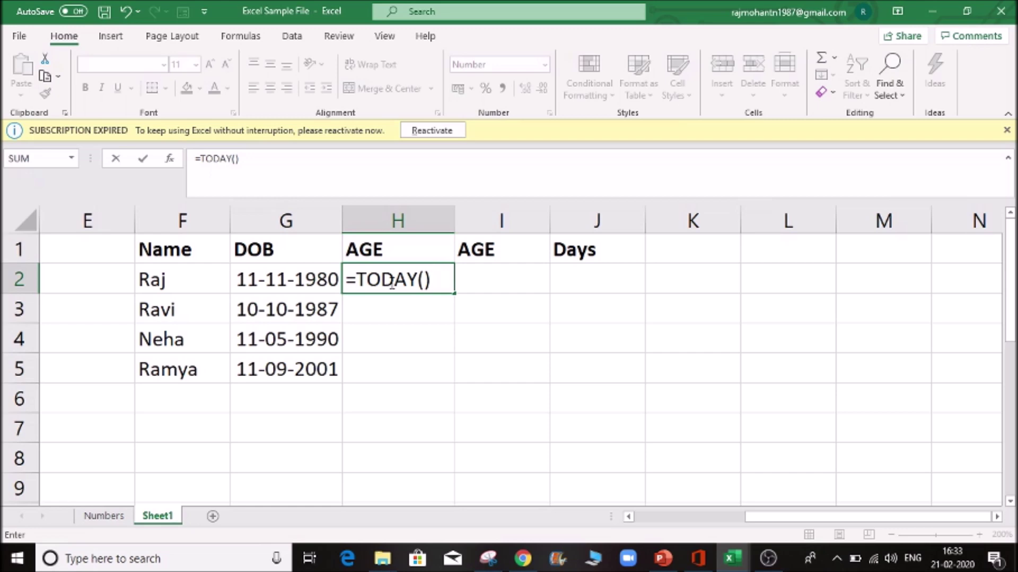
type("-")
left_click(313, 276)
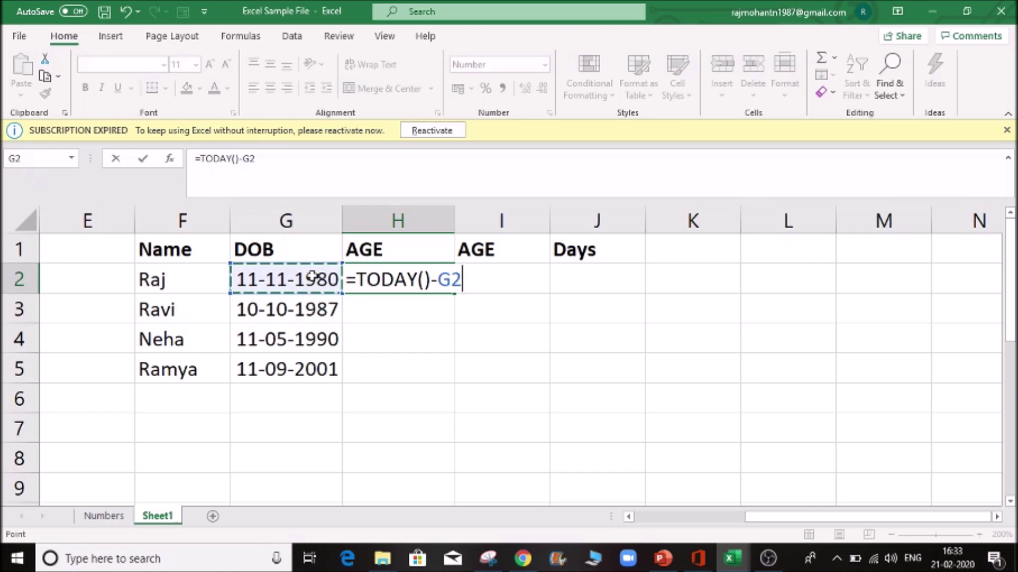
key("Return")
key("Up")
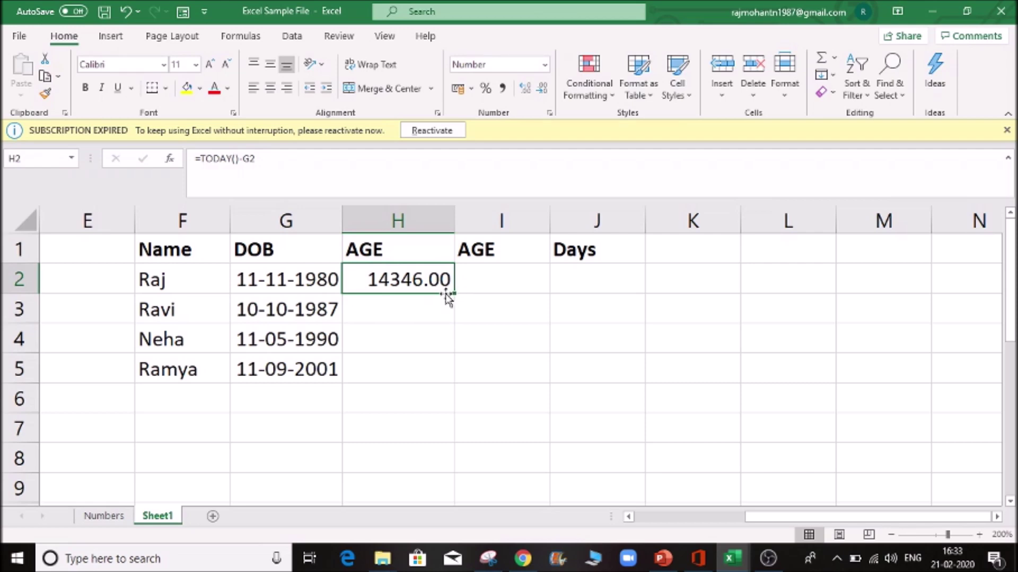
left_click(541, 88)
left_click(541, 88)
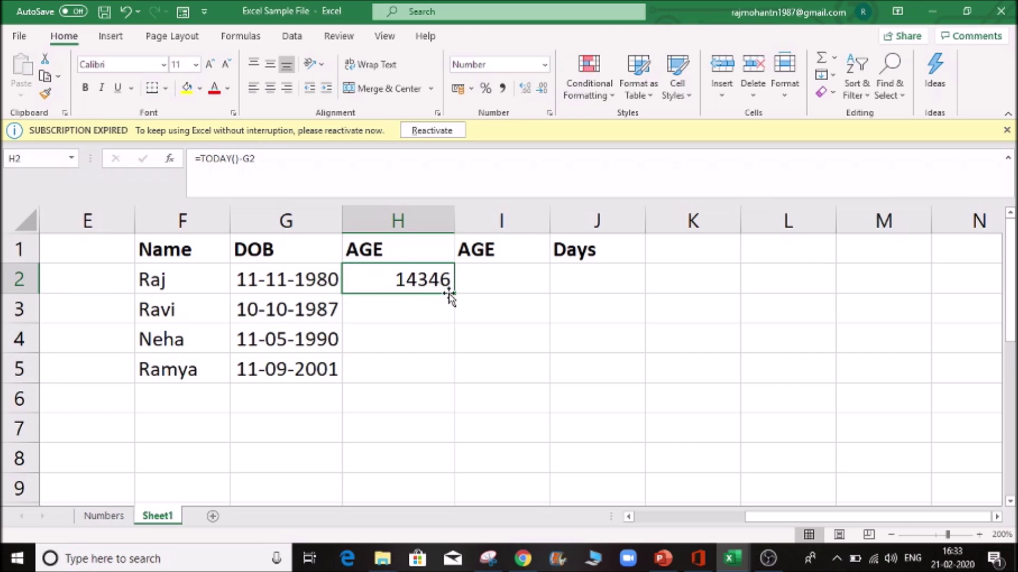
- Examine the birth date in G2 alongside the =TODAY()-G2 result in H2 and the Days column
left_click(180, 281)
left_click(331, 273)
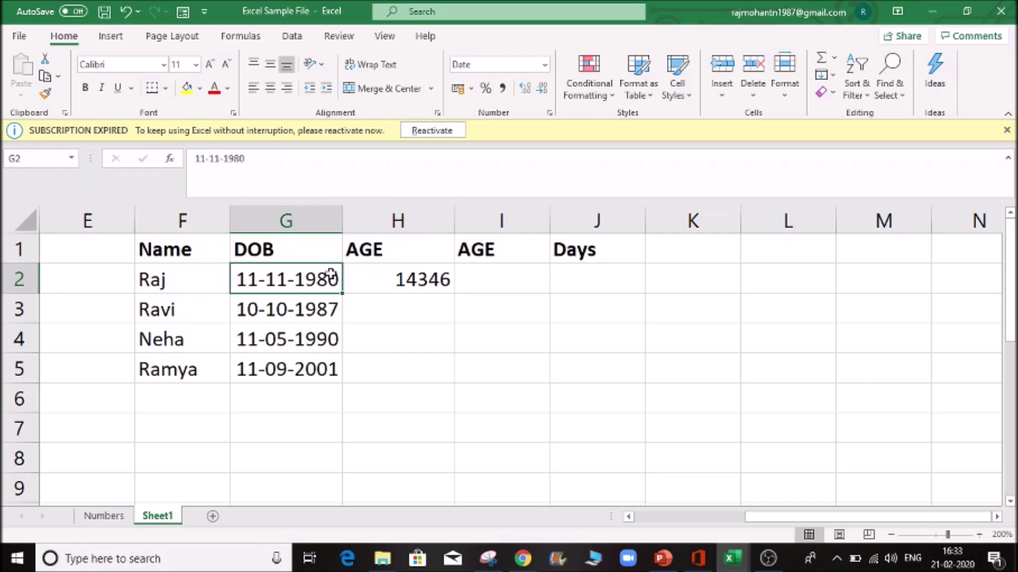
left_click(413, 286)
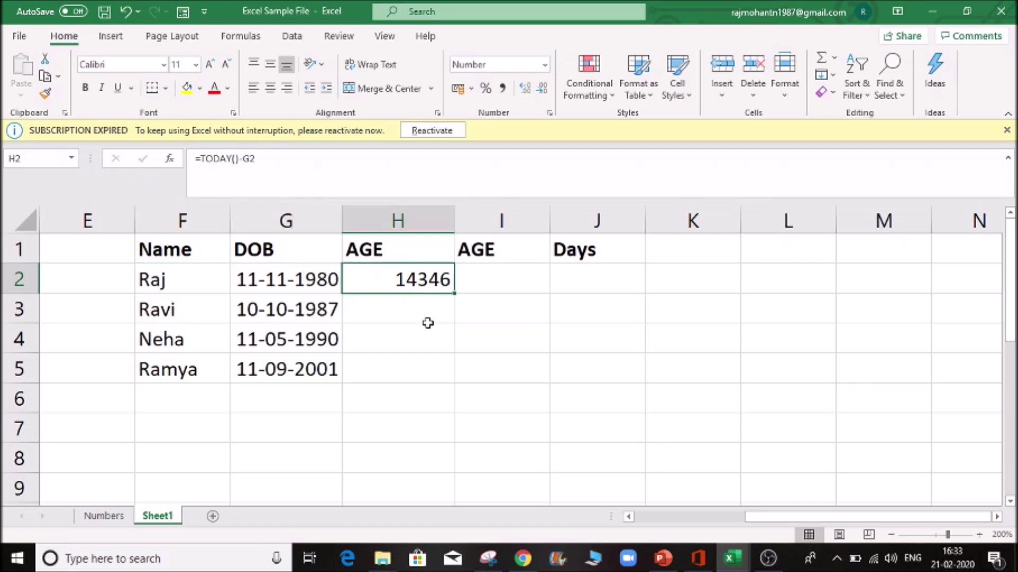
left_click(295, 284)
left_click(414, 281)
left_click(425, 297)
left_click(427, 284)
left_click(568, 286)
left_click(408, 289)
left_click(426, 298)
left_click(423, 277)
- Change the formula in H2 to =(TODAY()-G2)/365.25 to convert the day difference into an age in years
left_click(284, 162)
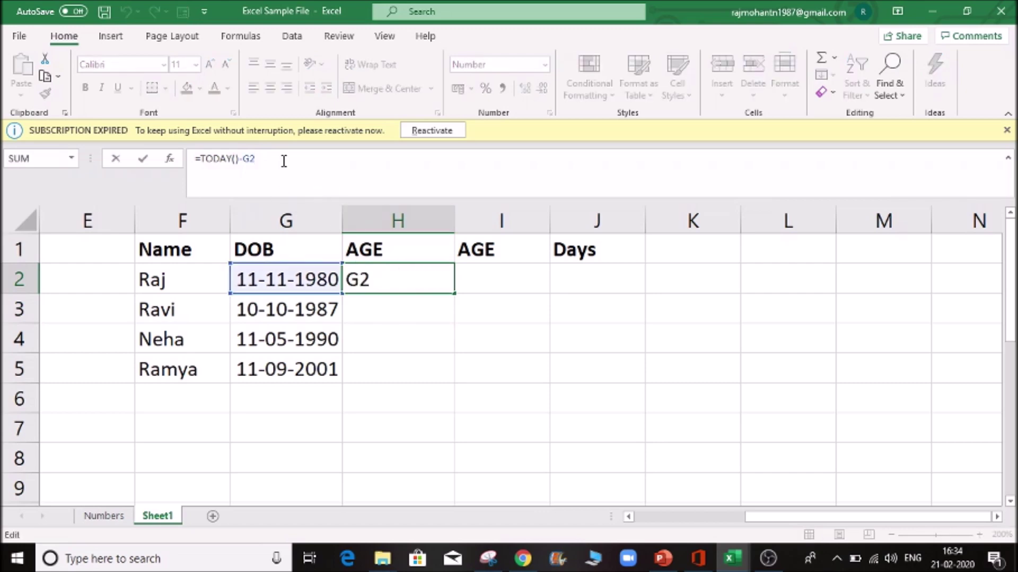
type(")")
key("Home")
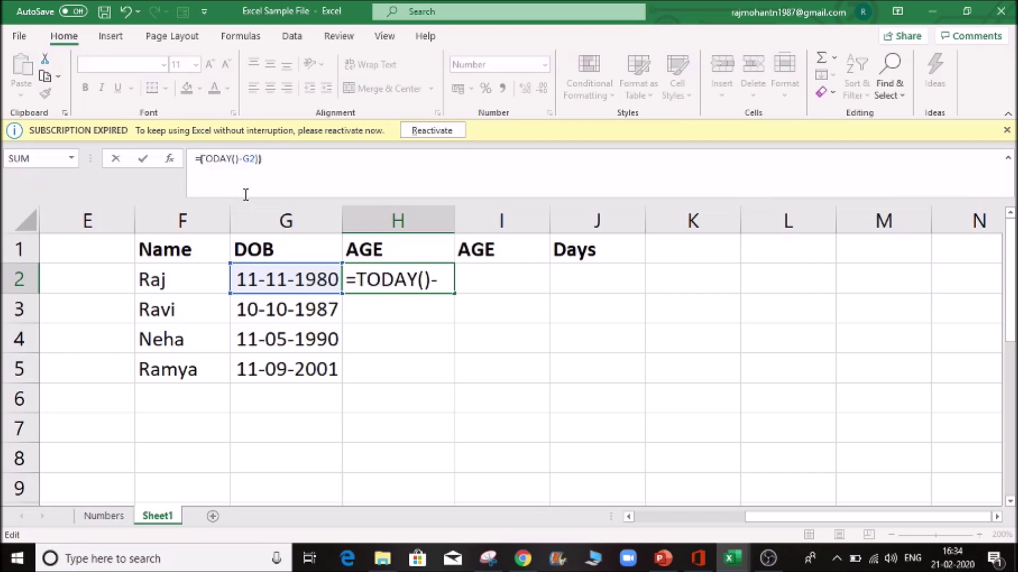
type("(")
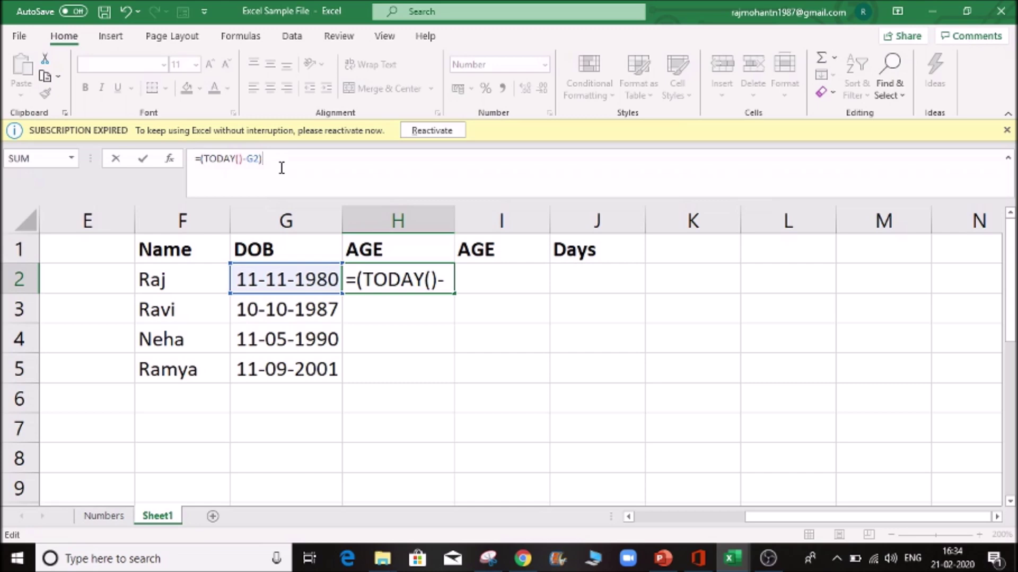
type("/3")
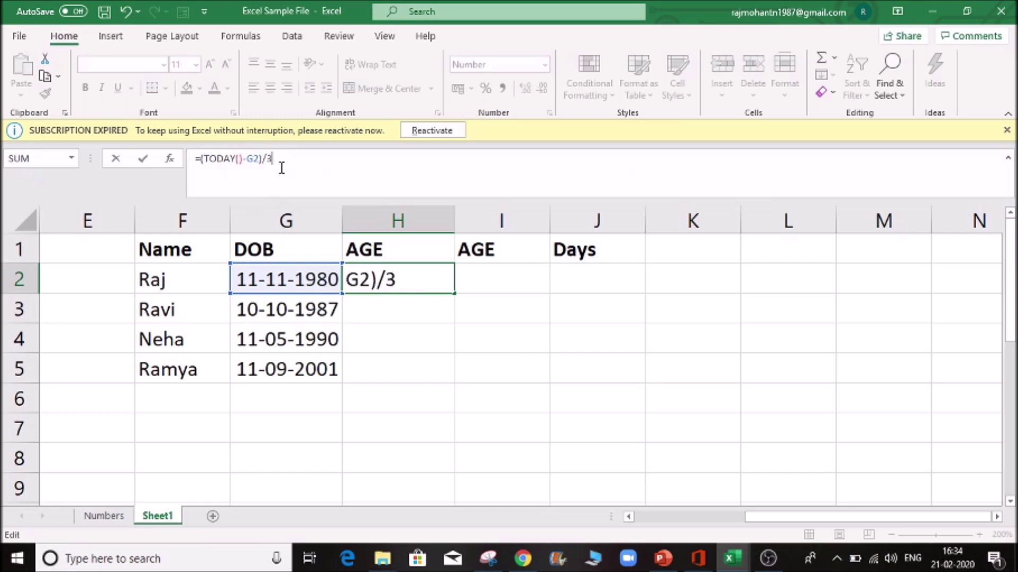
type("65.25")
key("Return")
key("Up")
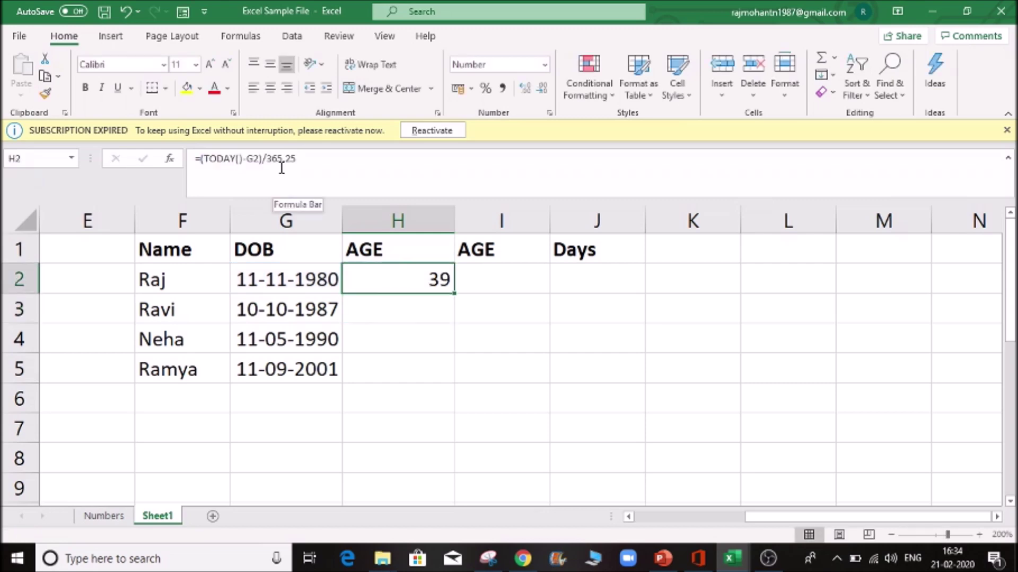
- Fill the age formula from H2 down to H5 and check each row against its birth date
double_click(455, 292)
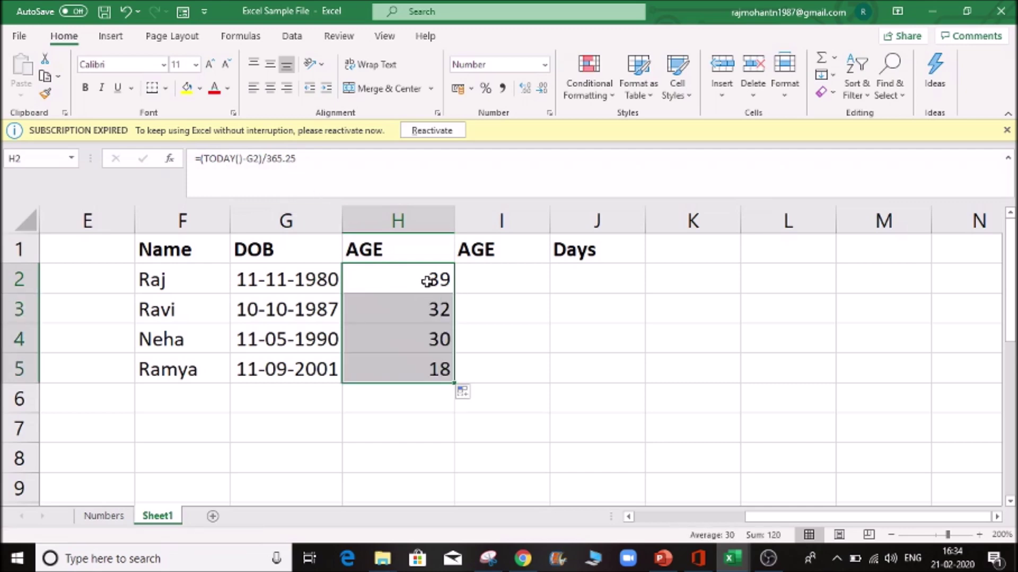
left_click(438, 277)
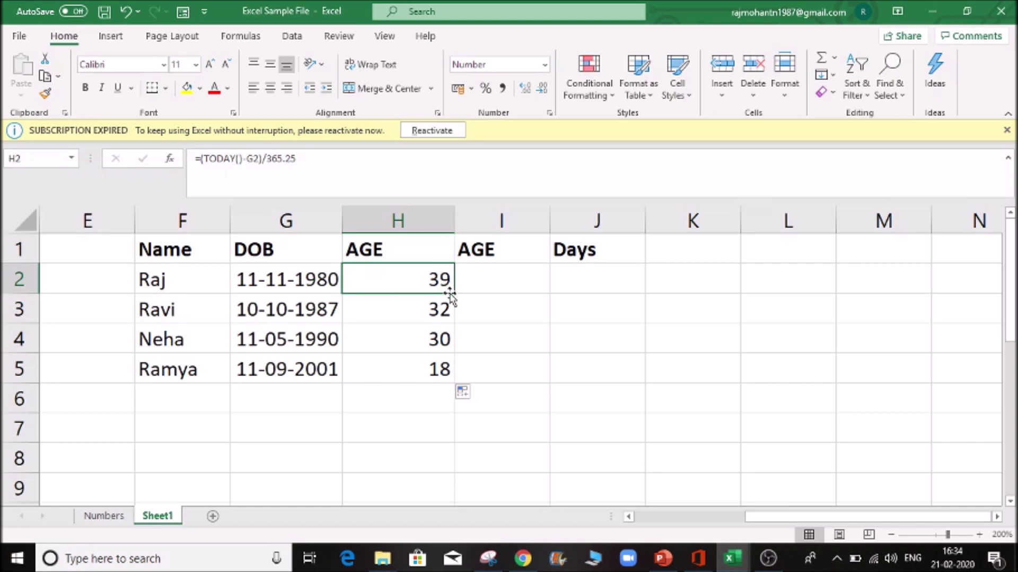
left_click(441, 309)
left_click(438, 339)
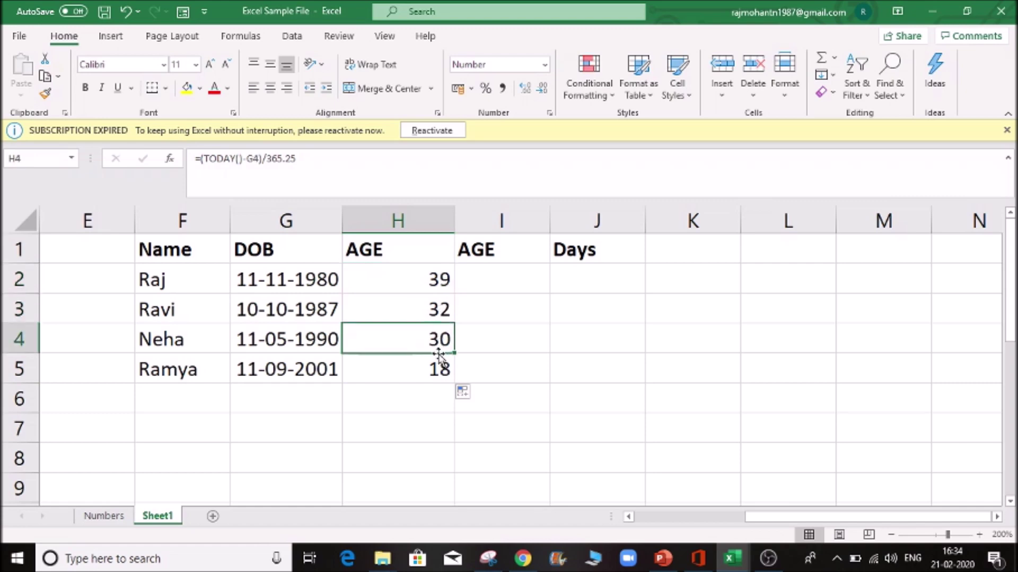
left_click(435, 369)
left_click(325, 372)
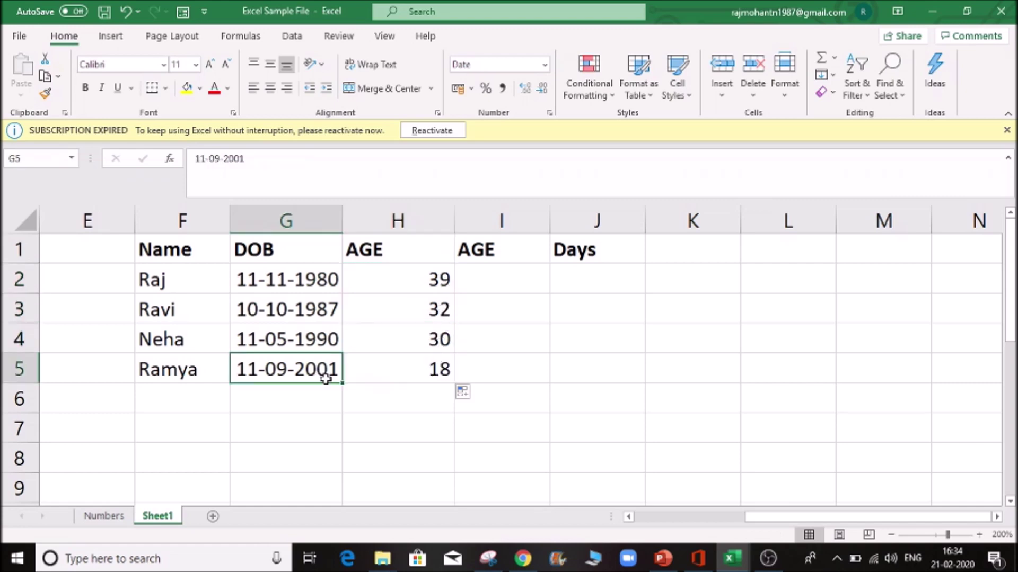
left_click(418, 378)
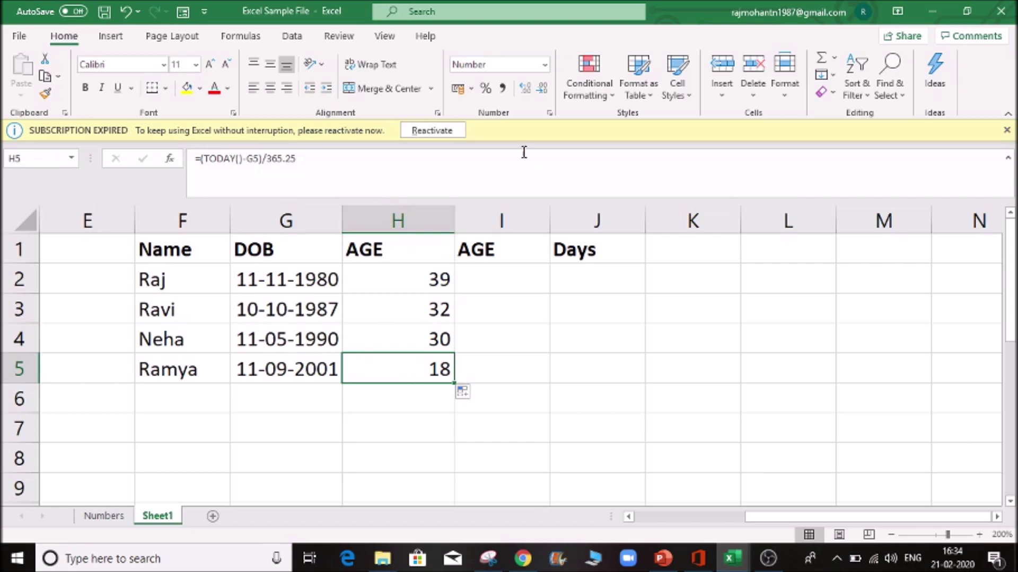
- Show the ages in H2:H5 with two decimal places
left_click_drag(404, 286, 434, 358)
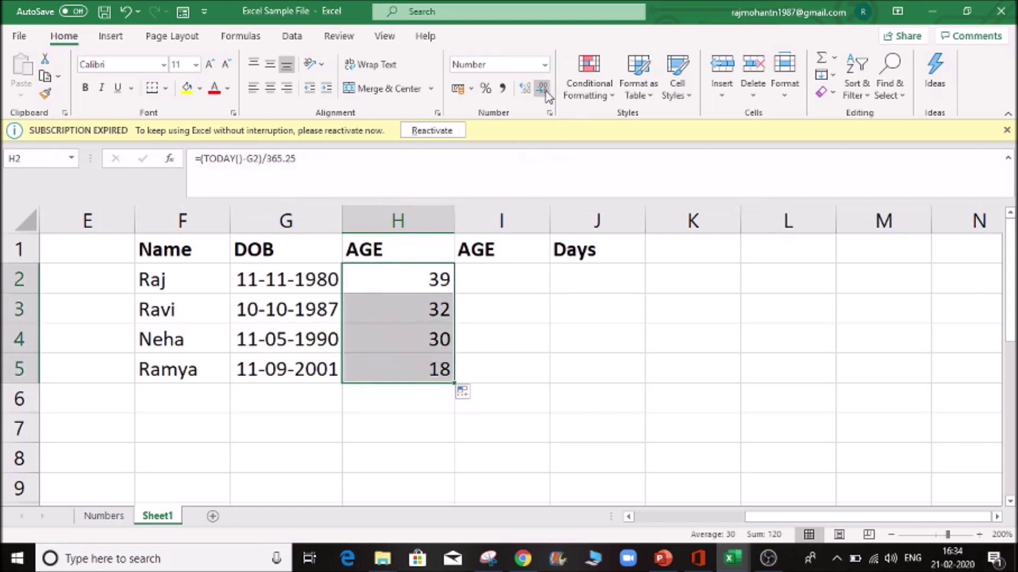
left_click(524, 90)
left_click(524, 90)
left_click(524, 90)
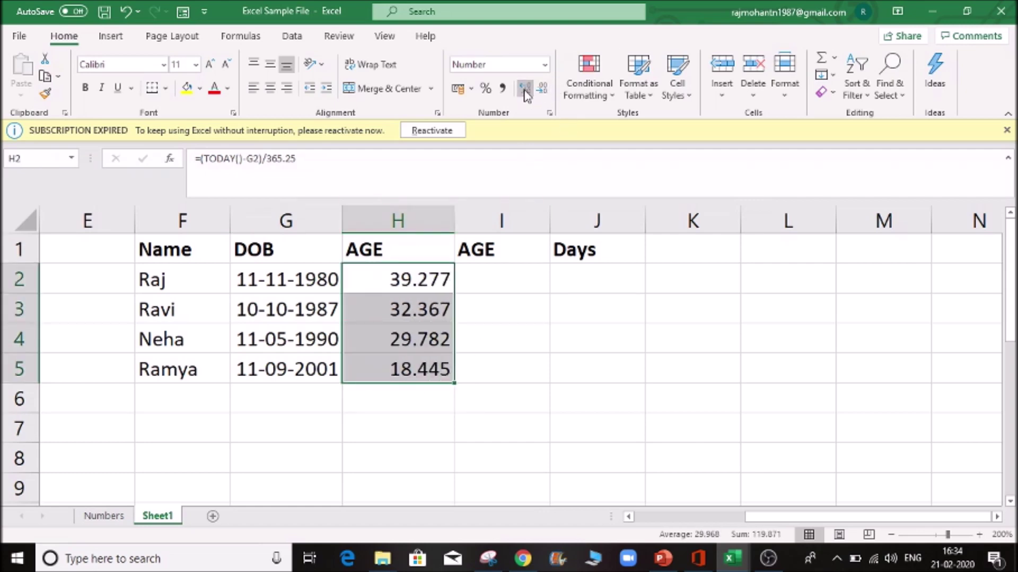
left_click(540, 89)
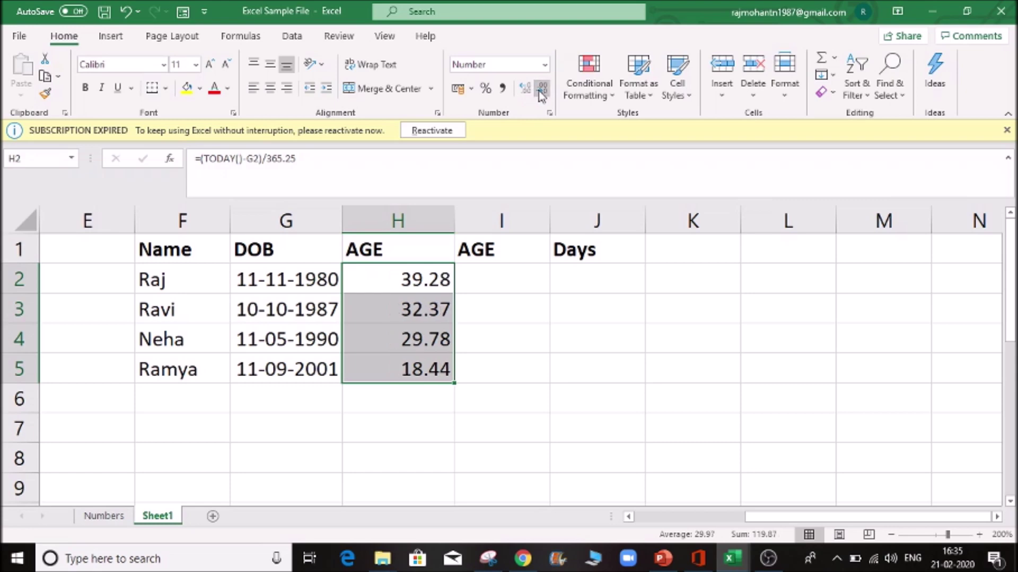
left_click(424, 281)
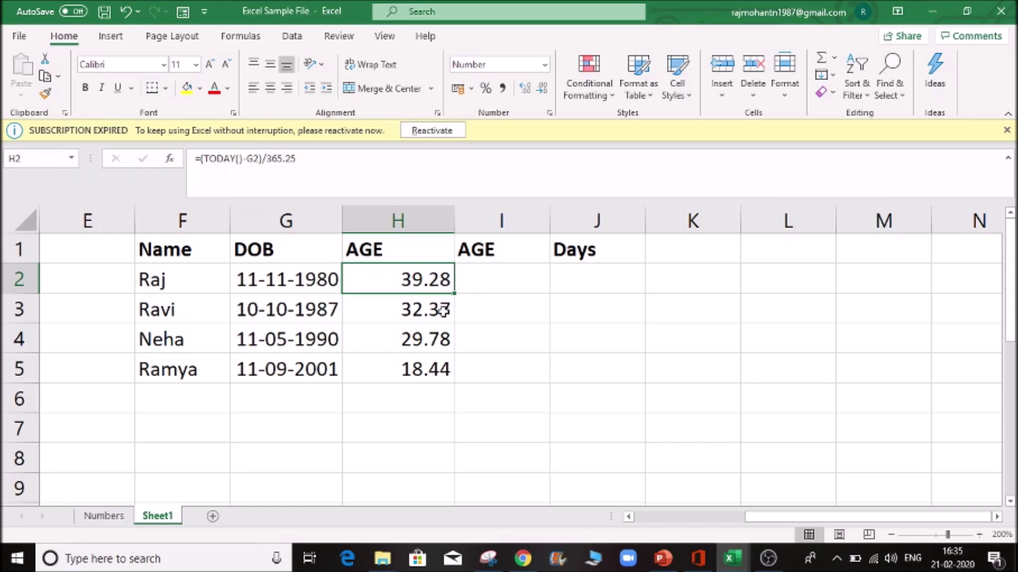
- Enter the trial value 39.5 in H7 and extend it to 39.55
left_click(427, 421)
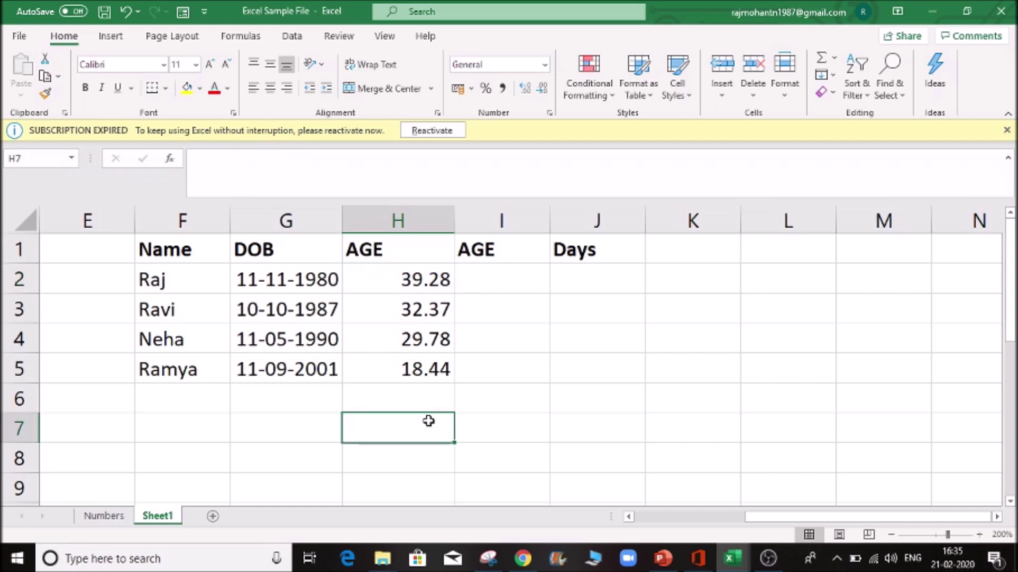
type("39.5")
key("Tab")
left_click(428, 420)
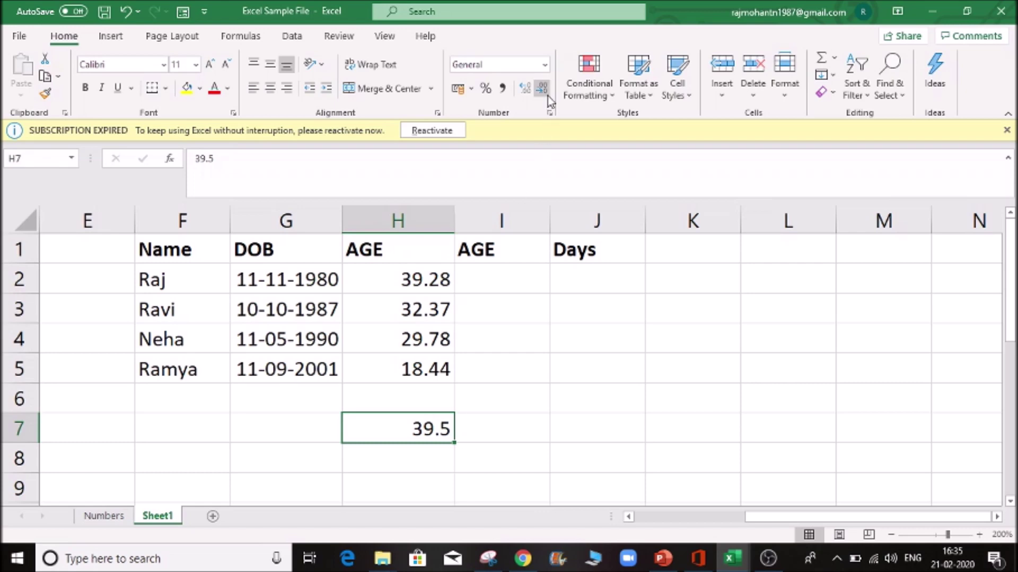
left_click(351, 167)
type("5")
key("Tab")
left_click(401, 432)
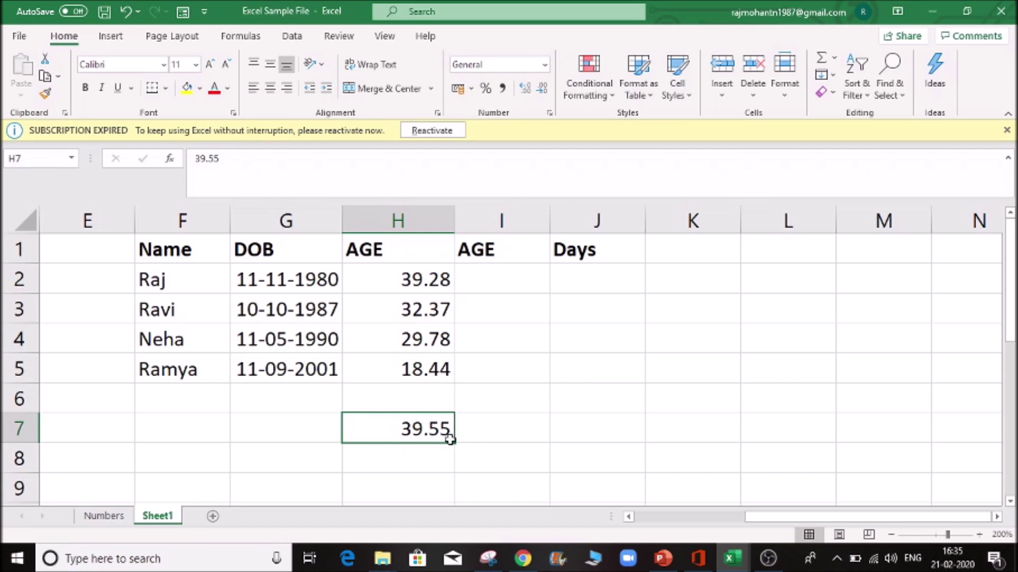
- Shorten the trial value in H7 to 39.5, and clear the cell
left_click(322, 168)
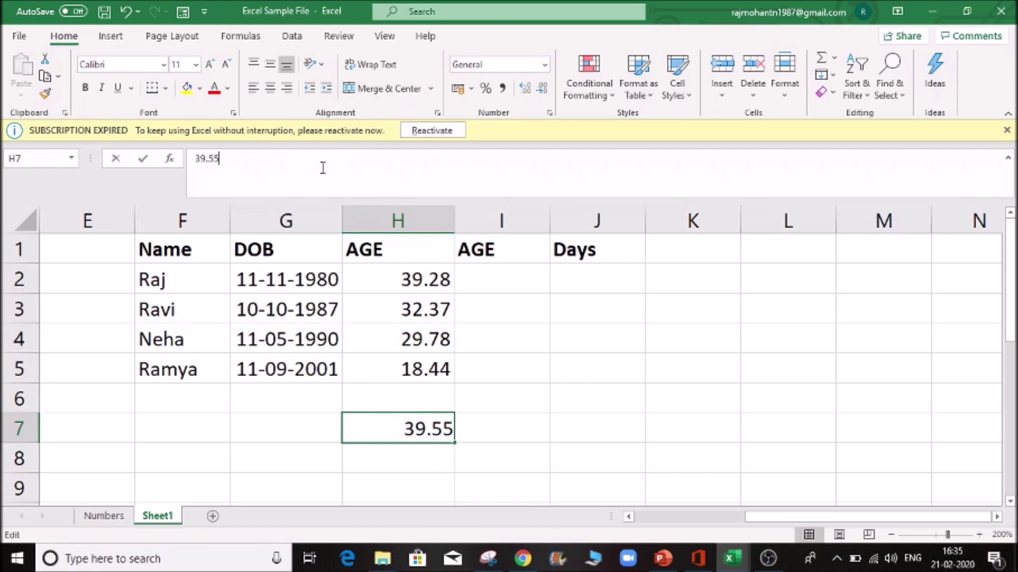
key("BackSpace")
key("Tab")
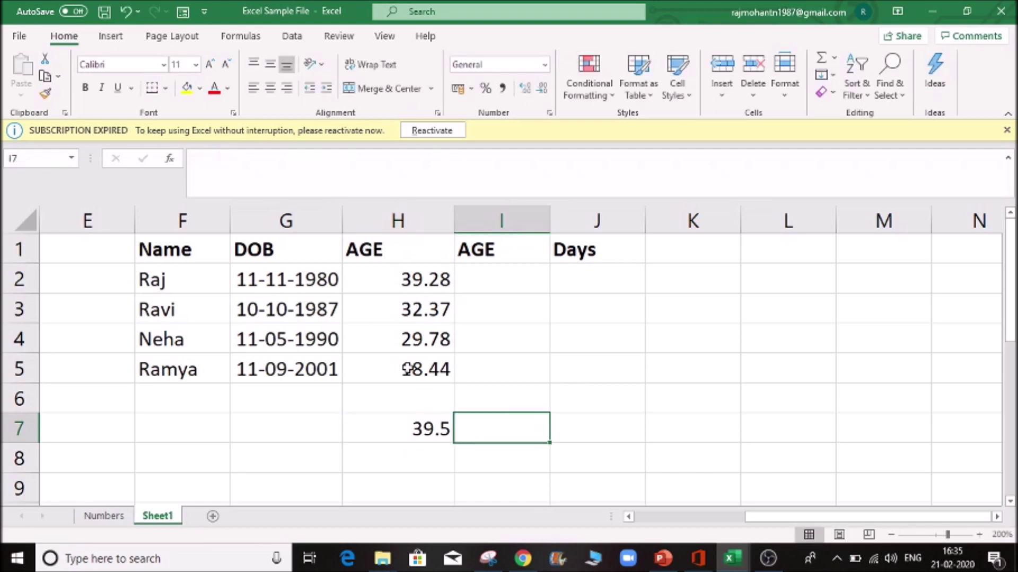
left_click(428, 424)
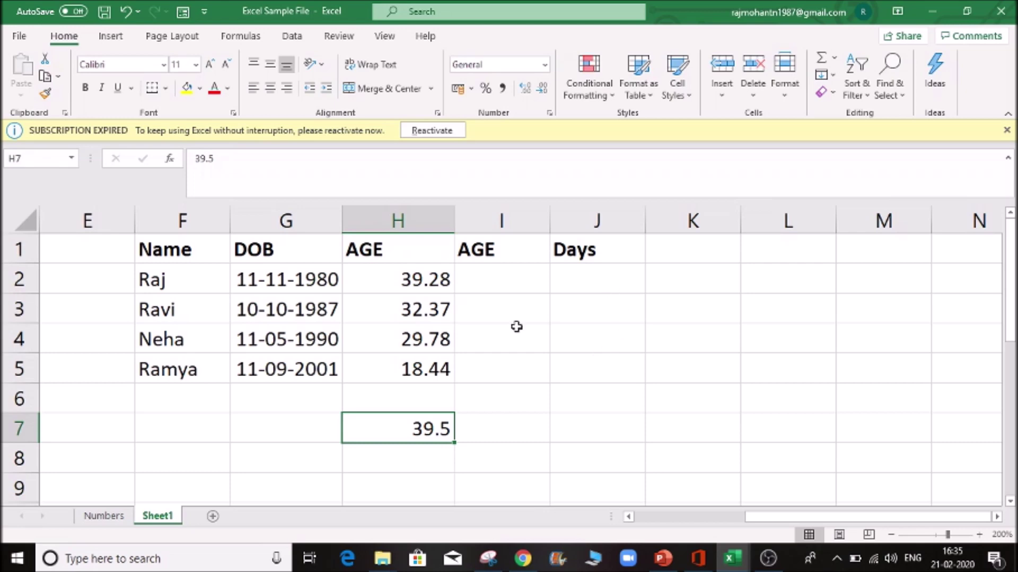
key("Escape")
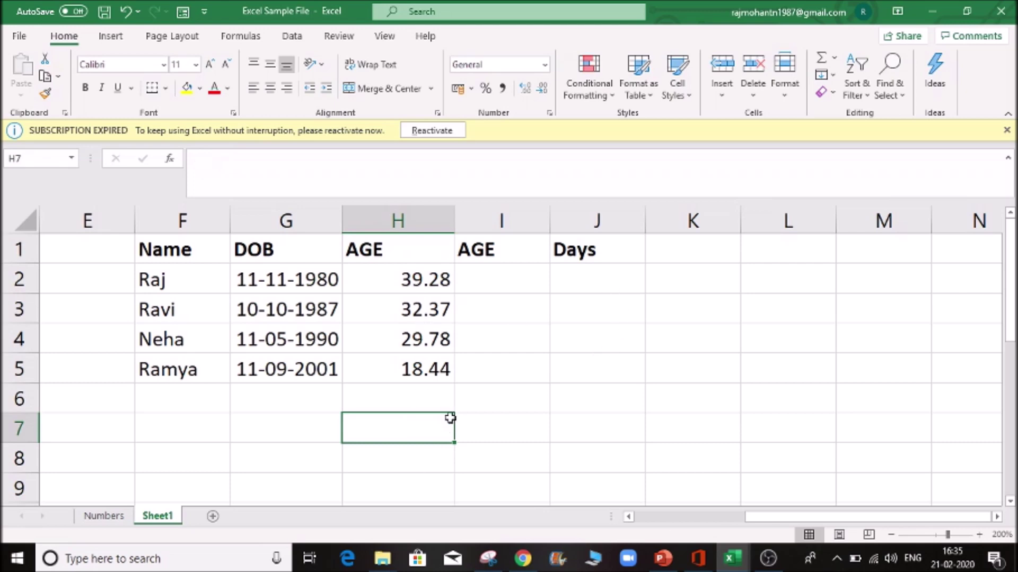
- Enter =INT(H2) in I2 to extract the whole years of age, and fill the formula down to I5
key("Up")
key("Up")
key("Up")
key("Up")
key("Up")
key("Right")
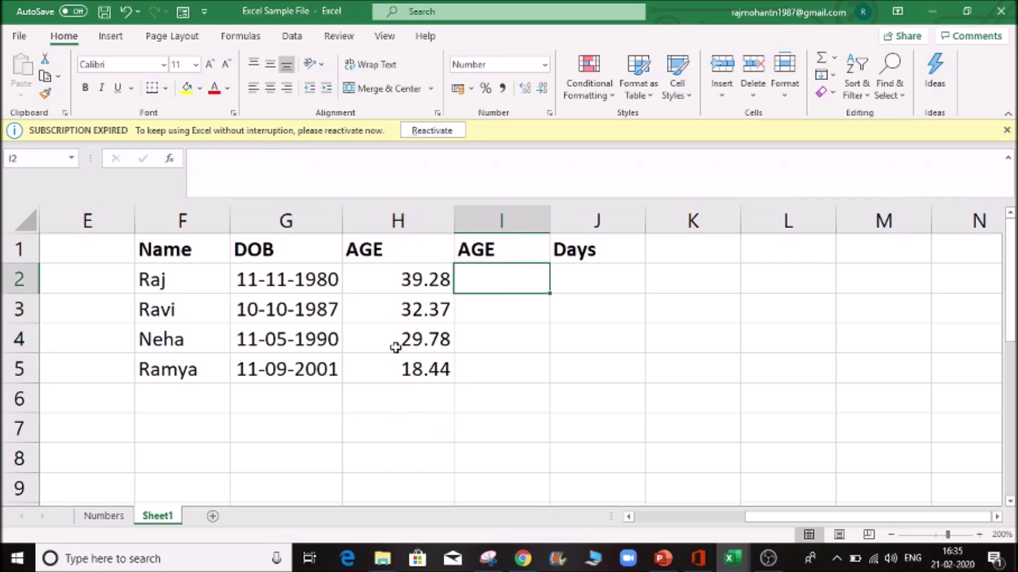
type("=INT(")
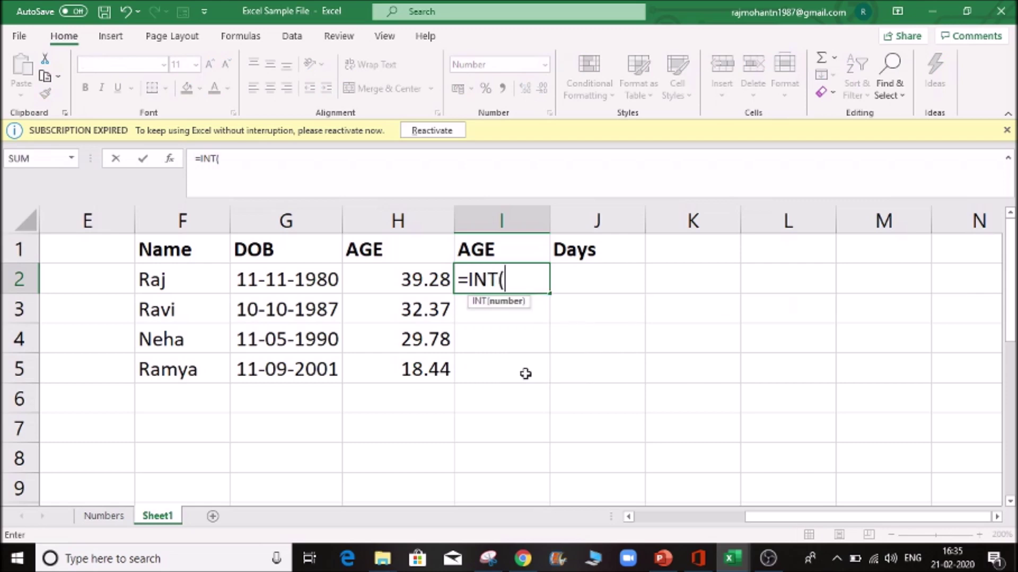
key("Left")
key("Return")
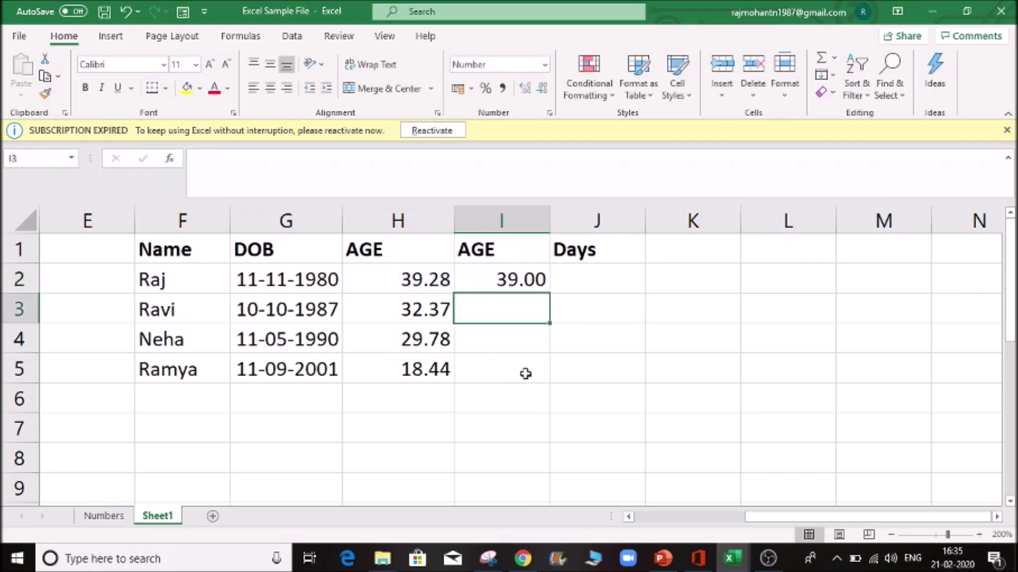
left_click(535, 279)
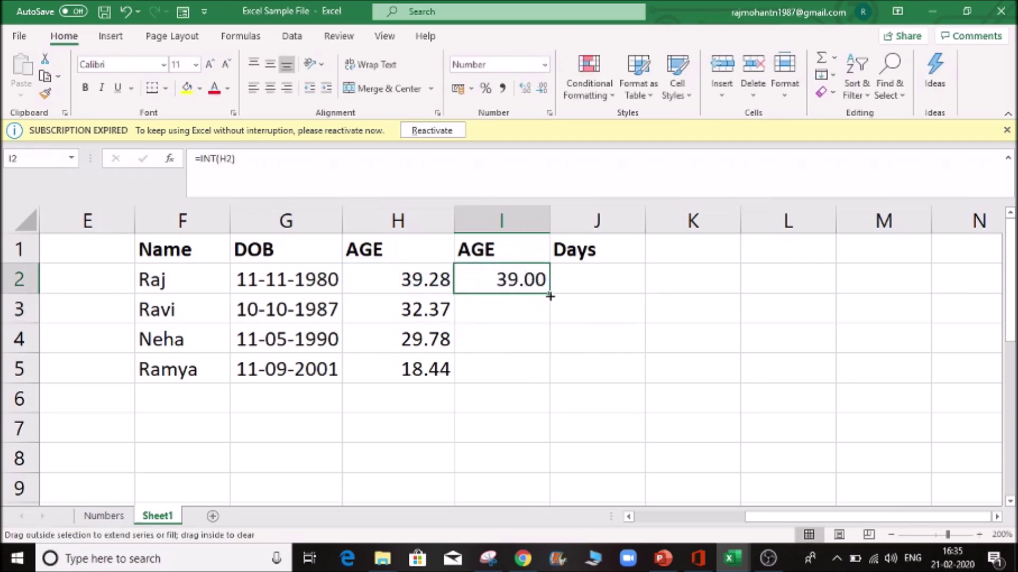
left_click_drag(549, 297, 540, 365)
- Enter =H2-I2 in J2 to get the fractional part of the age
left_click(588, 291)
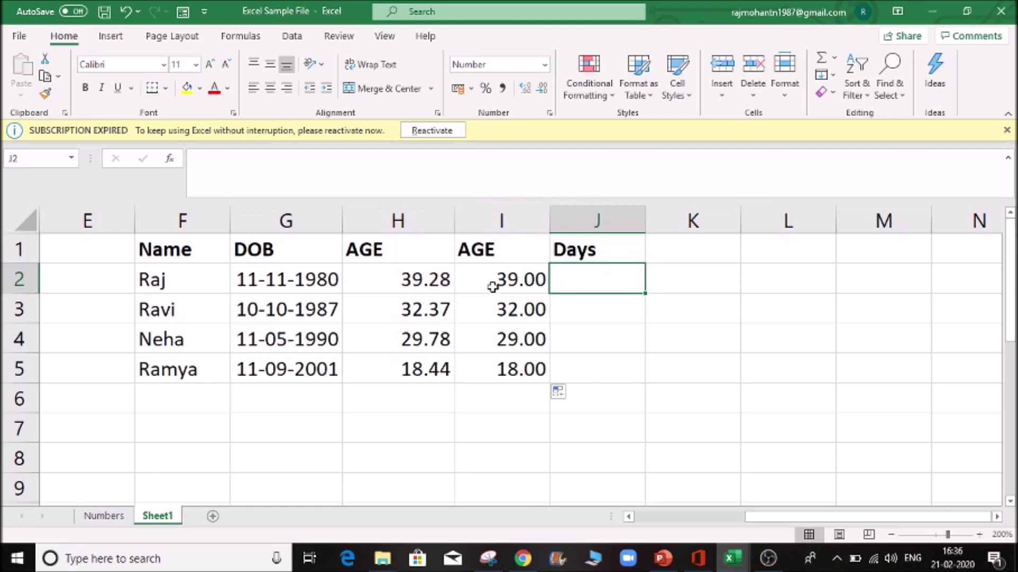
left_click(586, 313)
left_click(586, 279)
type("=")
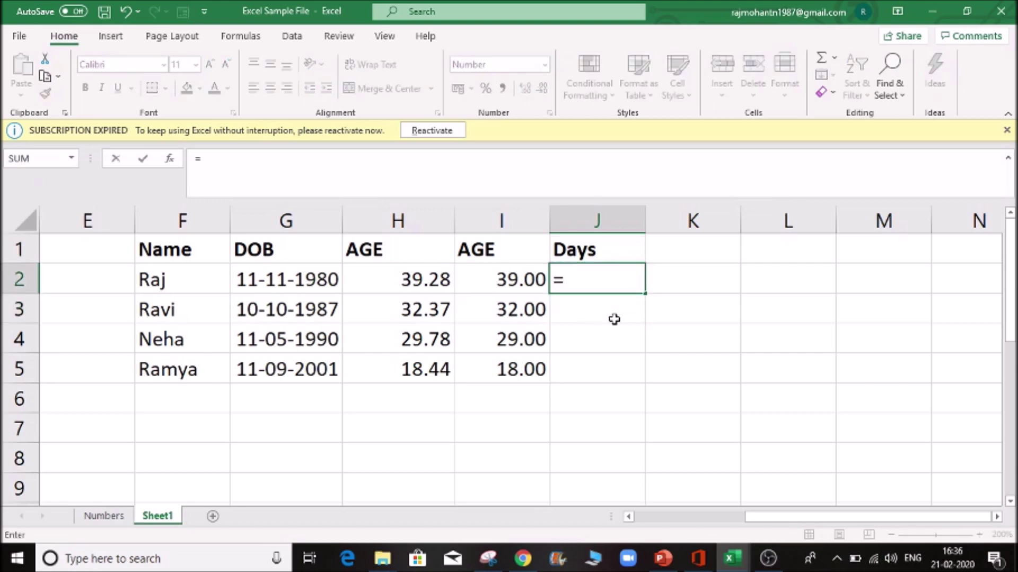
left_click(433, 287)
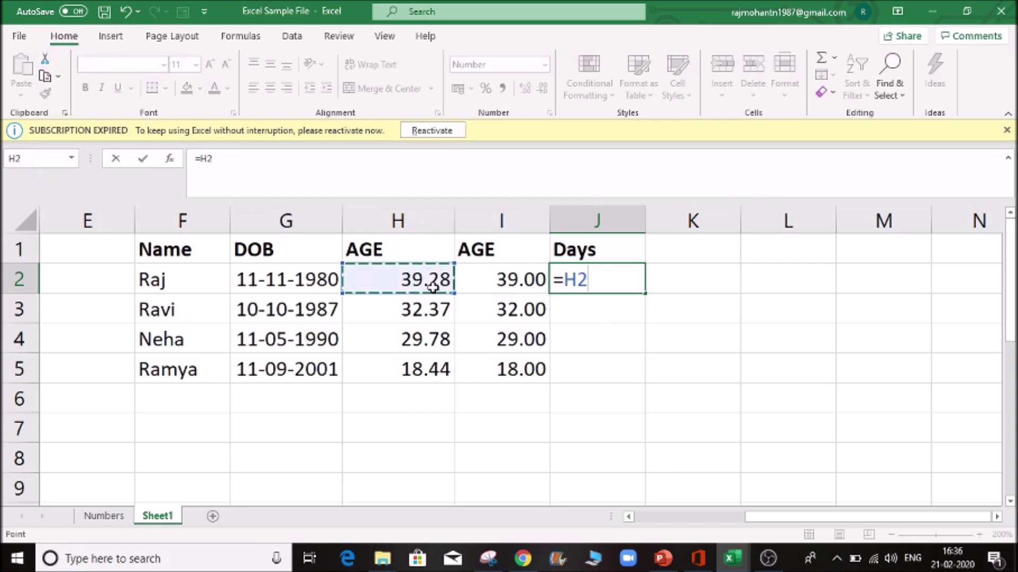
type("-")
left_click(518, 286)
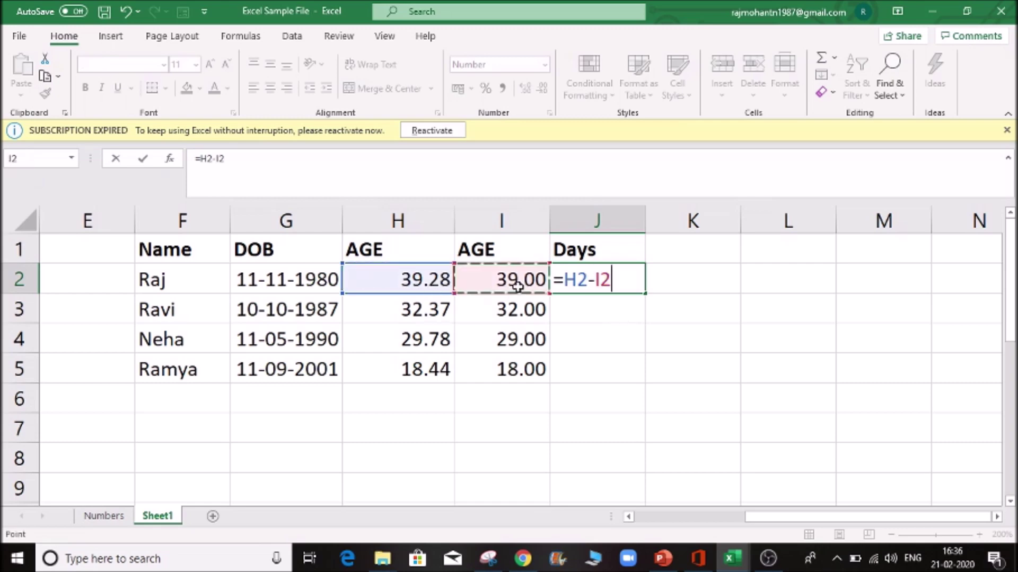
key("ctrl+Return")
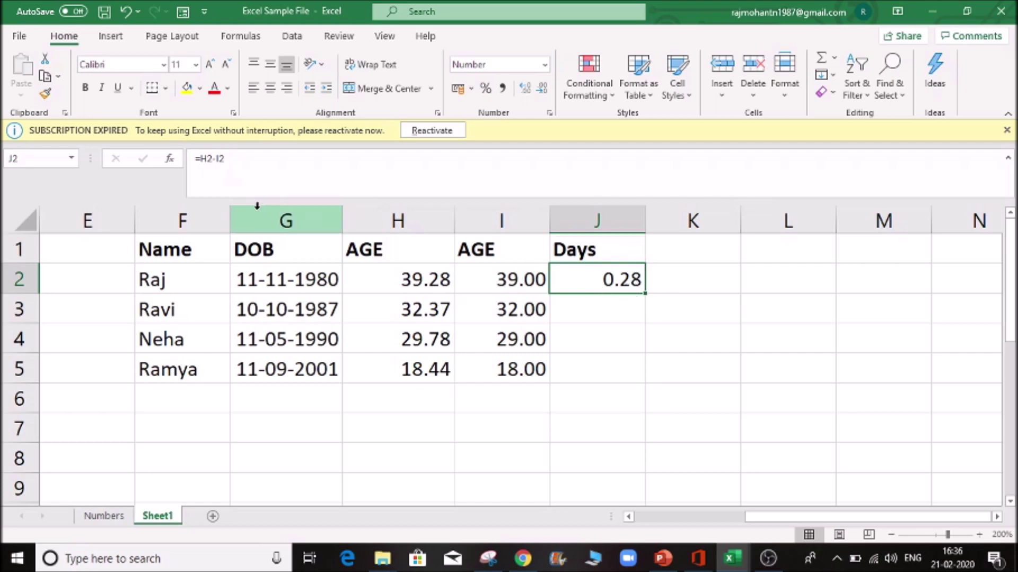
- Change the formula in J2 to =(H2-I2)*365 to convert the fractional year into days
left_click(199, 158)
type("(H2-I2")
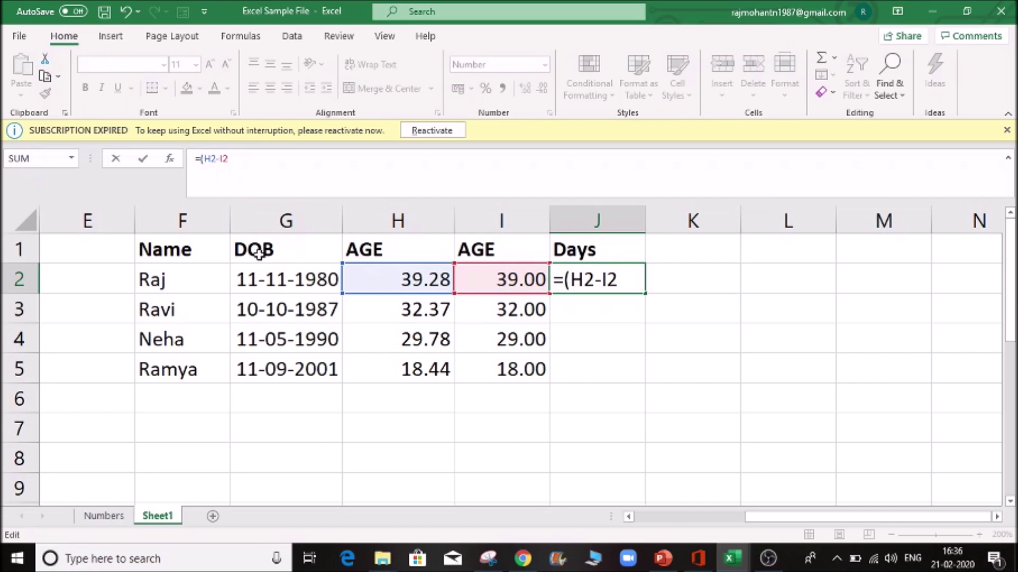
type(")*365")
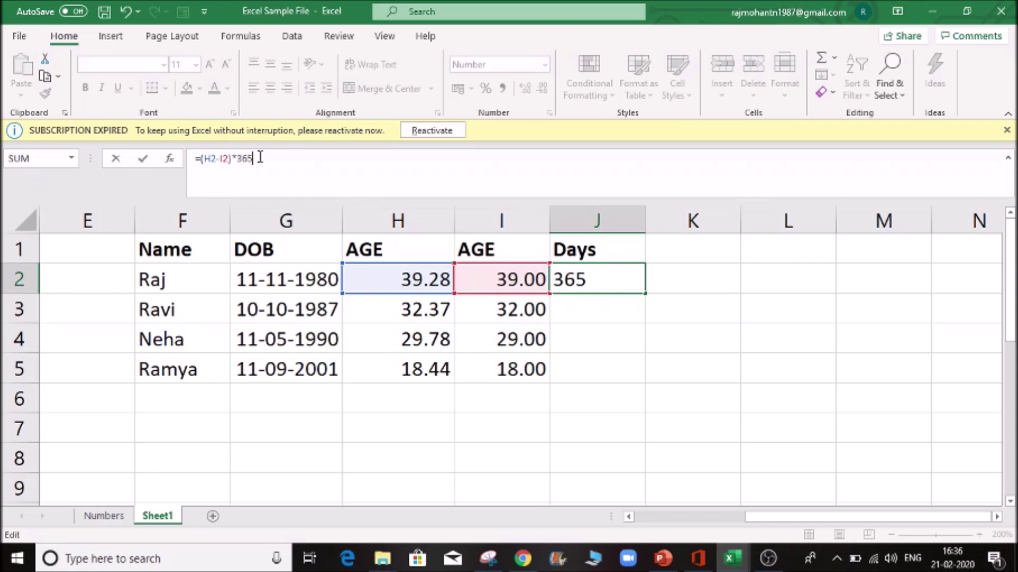
key("Return")
key("Up")
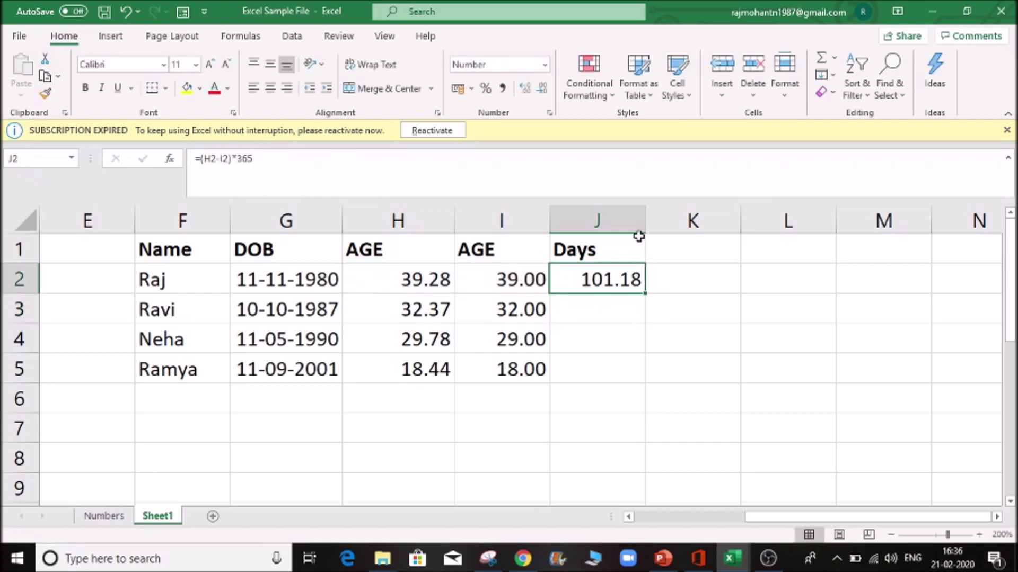
- Fill the remaining-days formula from J2 down to J5
double_click(652, 290)
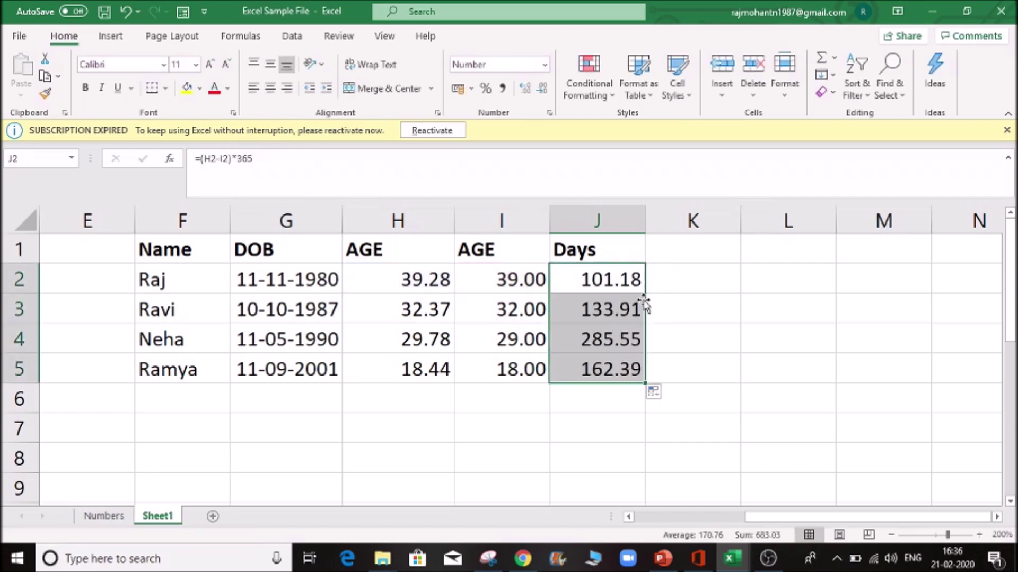
left_click(281, 284)
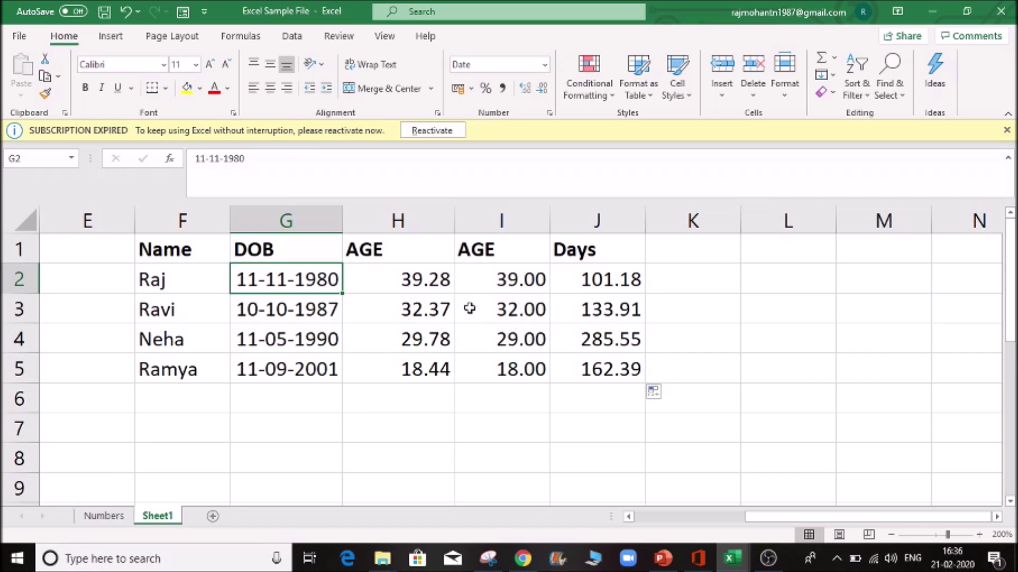
left_click(621, 286)
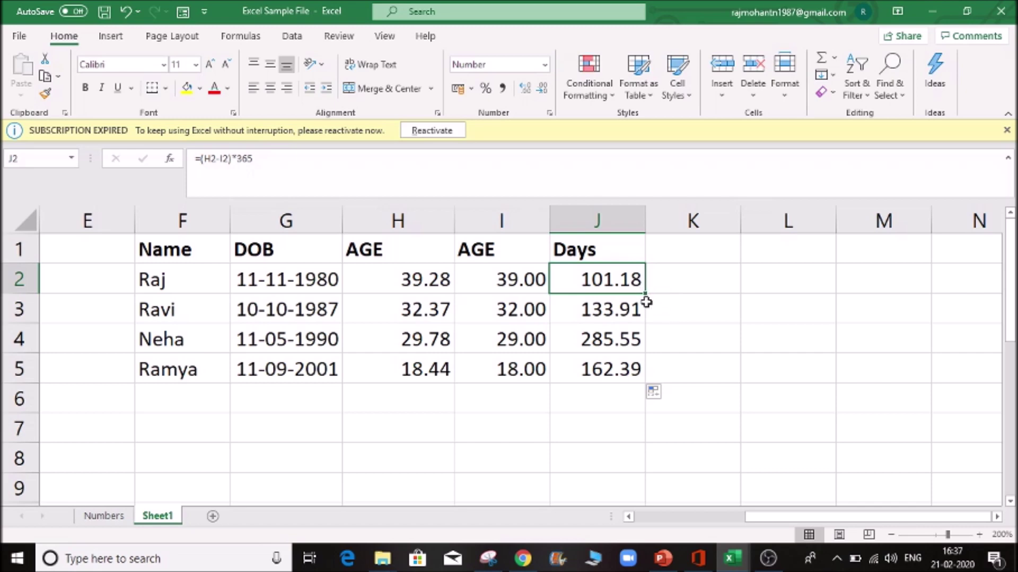
- Reduce the day values in J2:J5 to zero decimal places so they display as whole numbers
left_click(646, 353)
left_click_drag(597, 280, 609, 365)
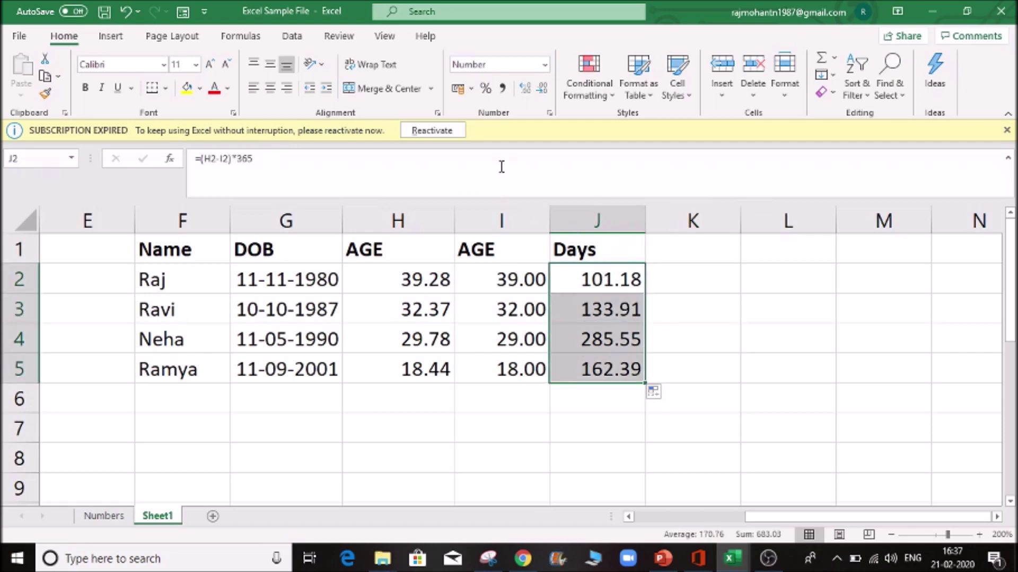
left_click(541, 90)
left_click(541, 90)
left_click(533, 273)
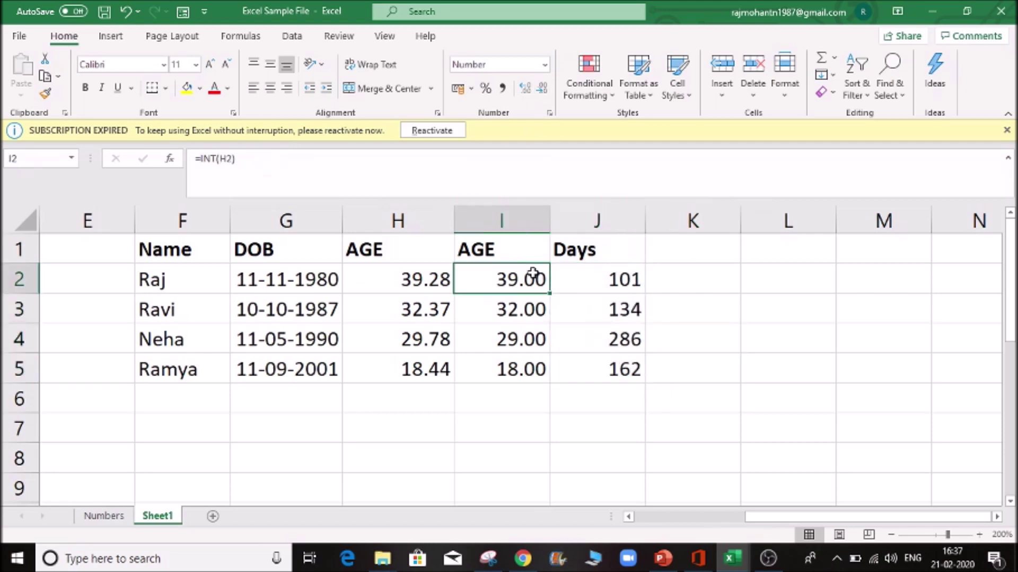
left_click(597, 277)
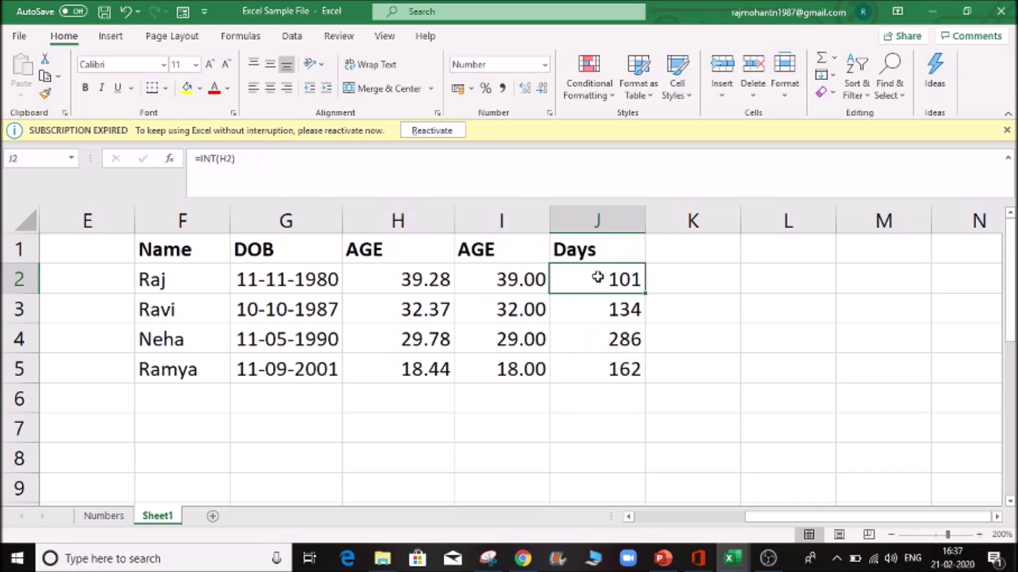
left_click(210, 278)
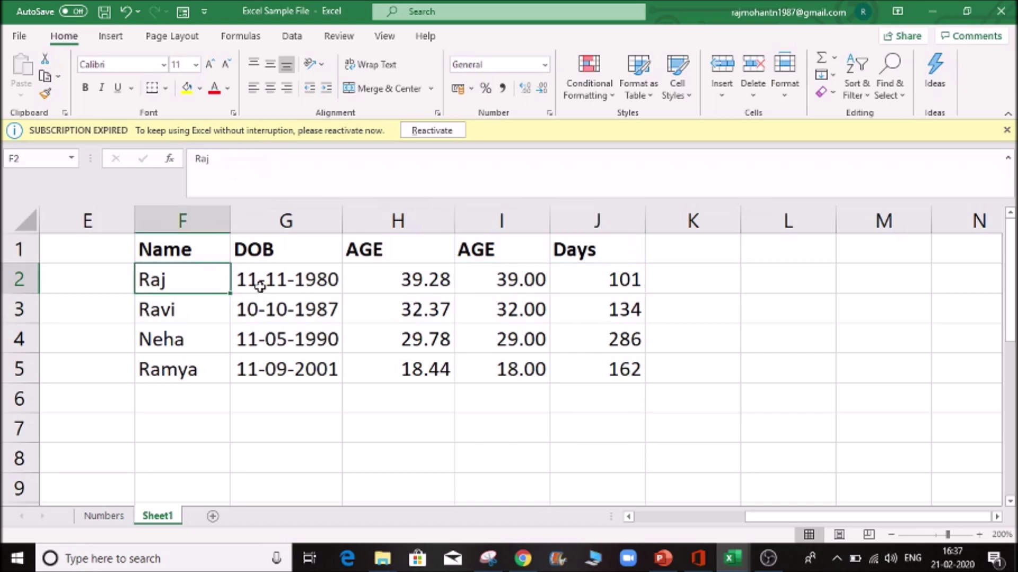
left_click(262, 284)
left_click(672, 286)
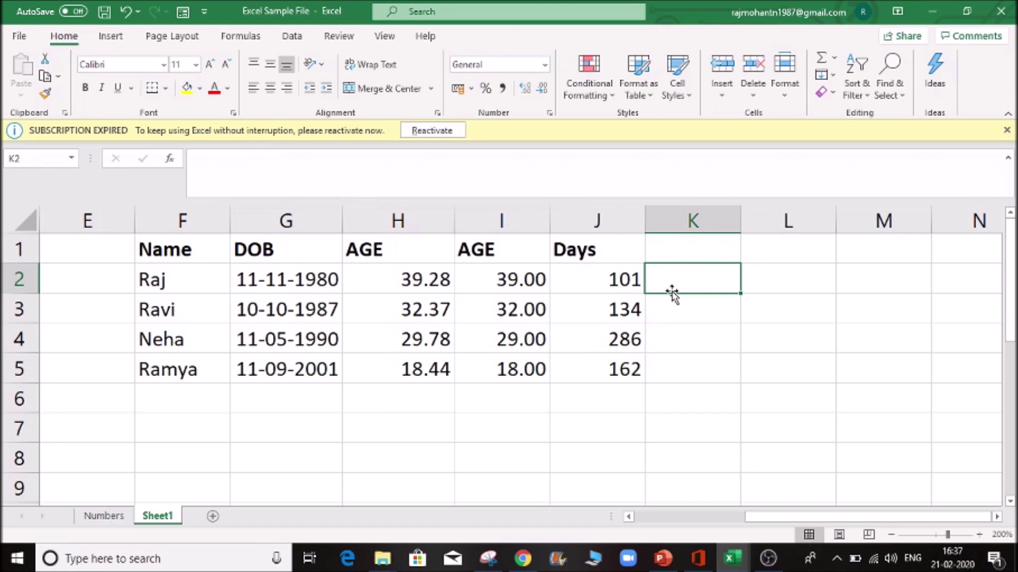